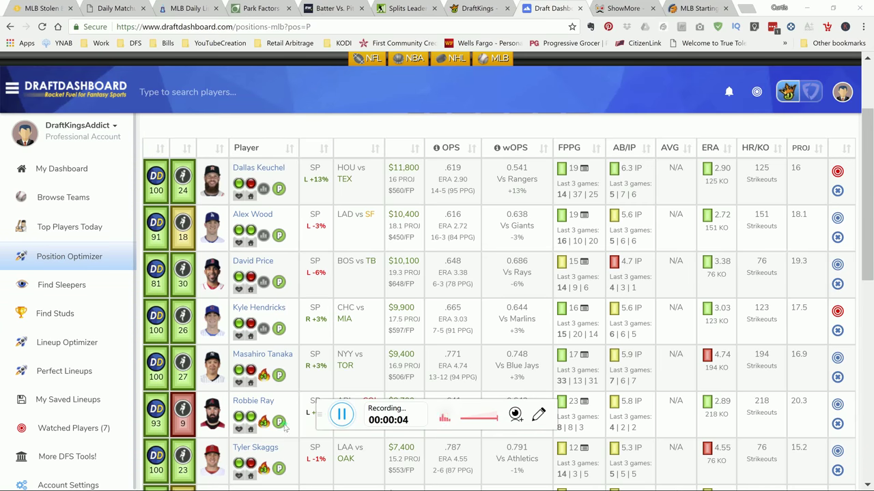
Reload the Position Optimizer pitcher rankings and check Dallas Keuchel's matchup split and FPPG scoring log.
{"action": "left_click_drag", "start_coordinate": [326, 418], "coordinate": [635, 478]}
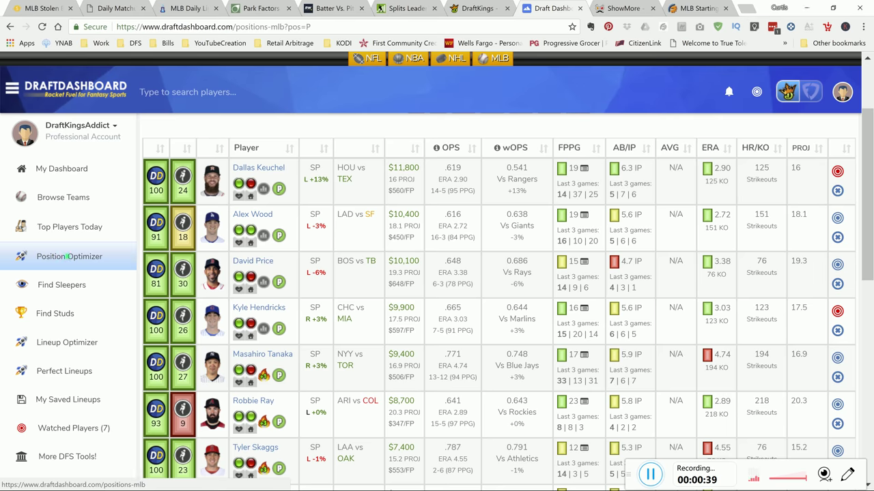
{"action": "left_click", "coordinate": [68, 257]}
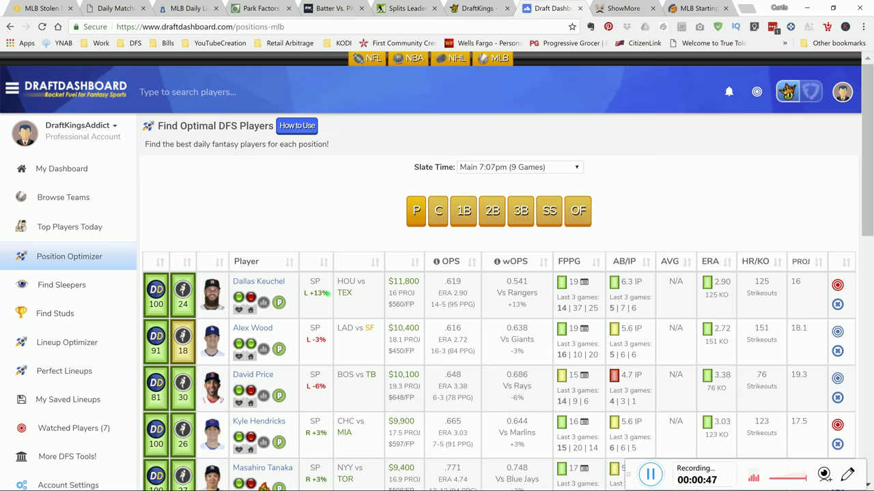
{"action": "mouse_move", "coordinate": [317, 292]}
{"action": "mouse_move", "coordinate": [584, 284]}
{"action": "scroll", "coordinate": [407, 330], "scroll_direction": "down", "scroll_amount": 3}
{"action": "scroll", "coordinate": [407, 330], "scroll_direction": "down", "scroll_amount": 1}
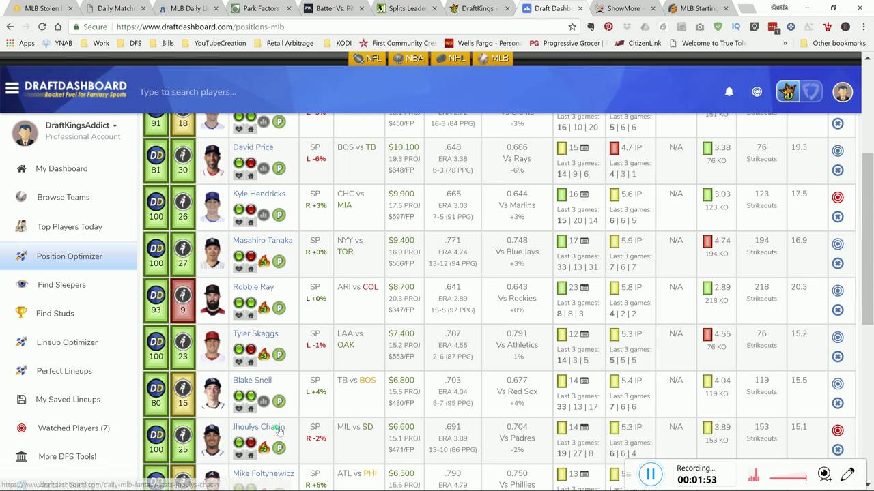
{"action": "scroll", "coordinate": [282, 426], "scroll_direction": "down", "scroll_amount": 1}
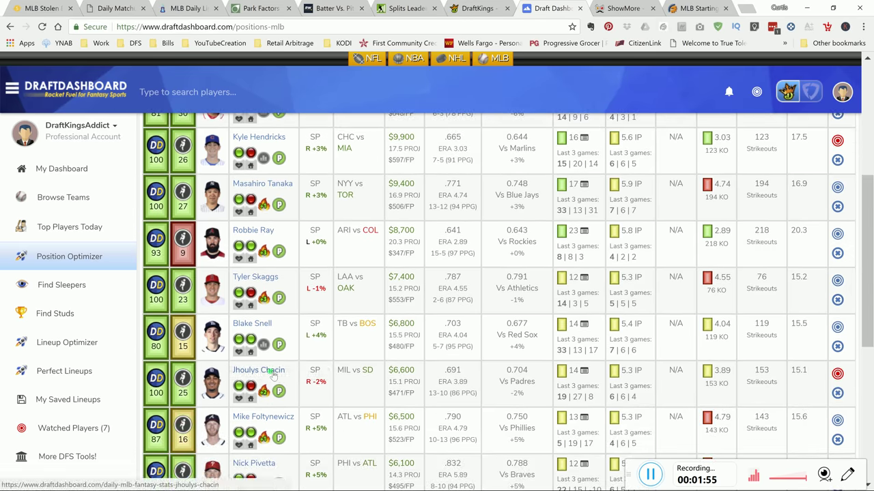
{"action": "mouse_move", "coordinate": [584, 373]}
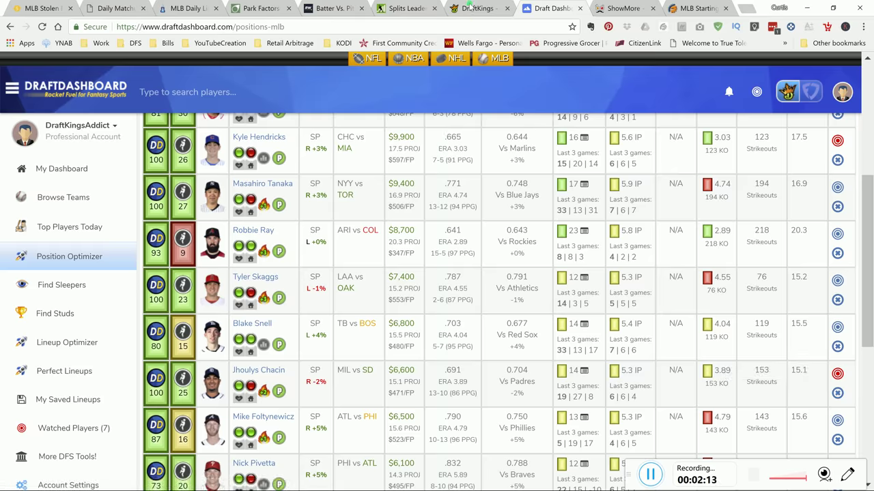
Review Kurt Suzuki's splits and 10-game log in DraftKings, then open Marwin González's player card.
{"action": "left_click", "coordinate": [477, 10]}
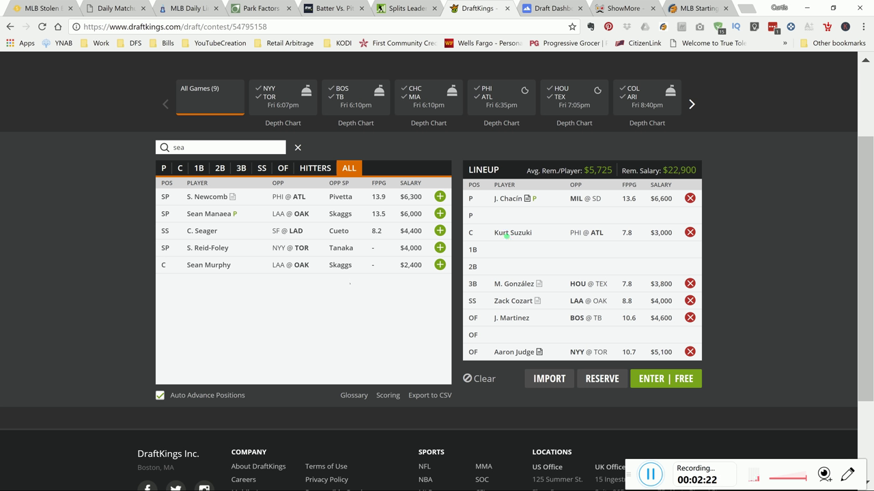
{"action": "left_click", "coordinate": [510, 233]}
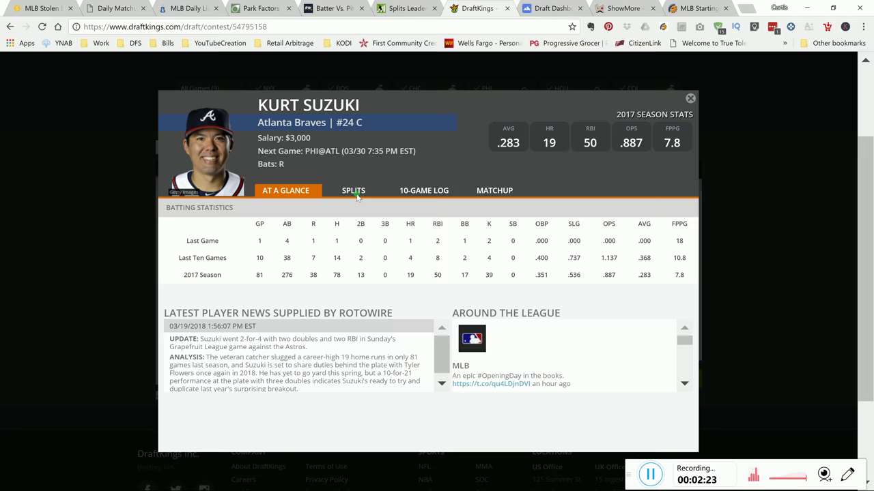
{"action": "left_click", "coordinate": [357, 196]}
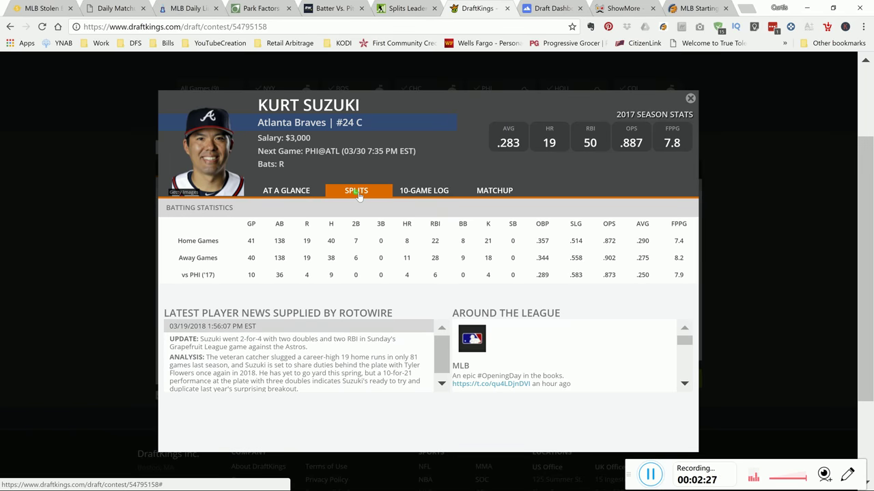
{"action": "left_click", "coordinate": [414, 190]}
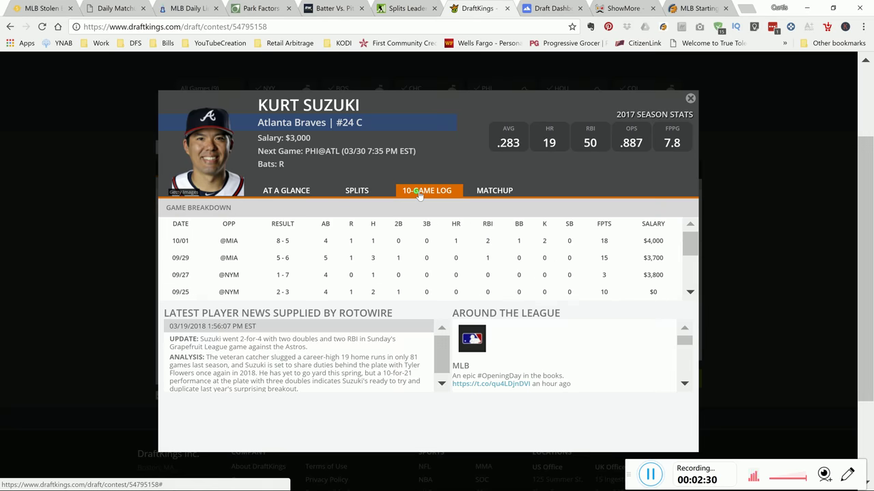
{"action": "left_click", "coordinate": [353, 193]}
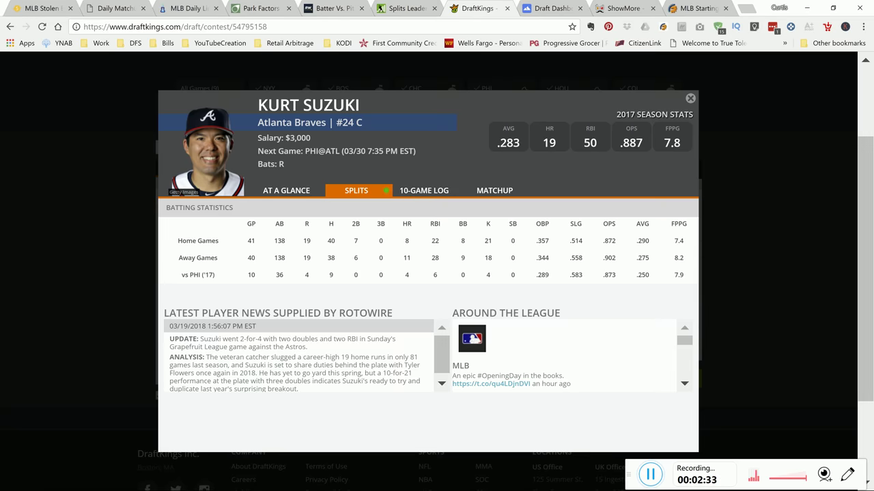
{"action": "left_click", "coordinate": [414, 193]}
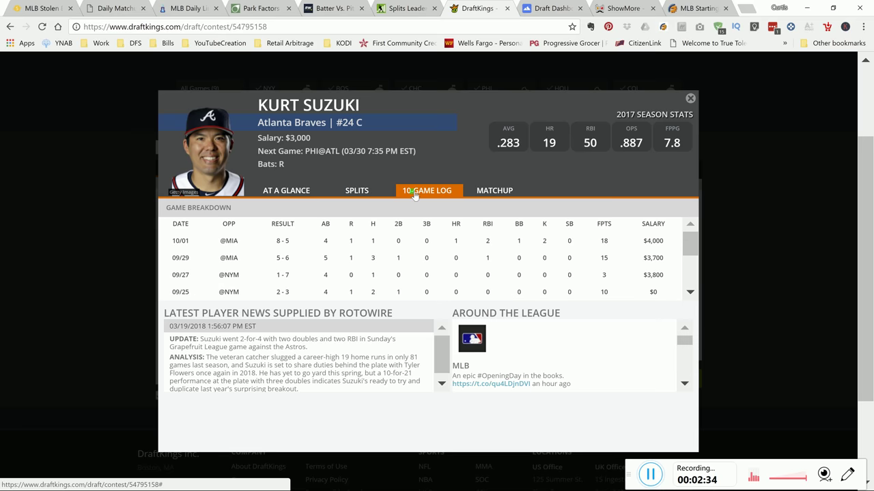
{"action": "left_click", "coordinate": [690, 100]}
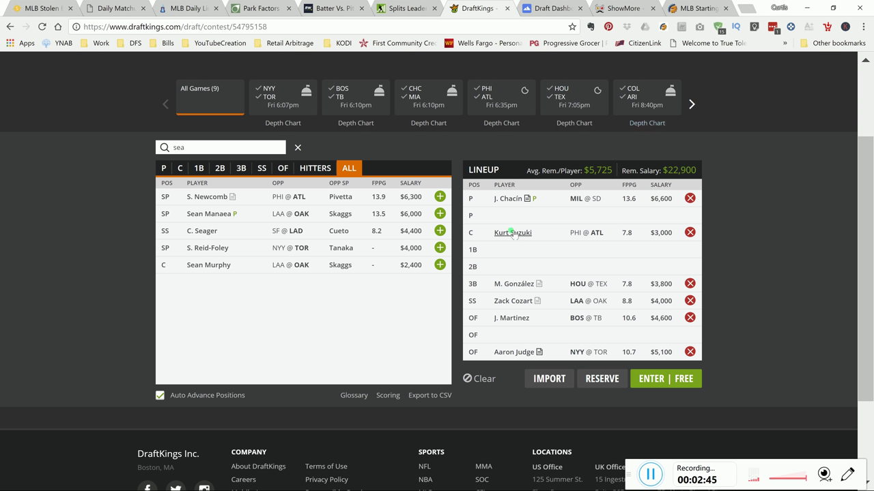
{"action": "left_click", "coordinate": [506, 283]}
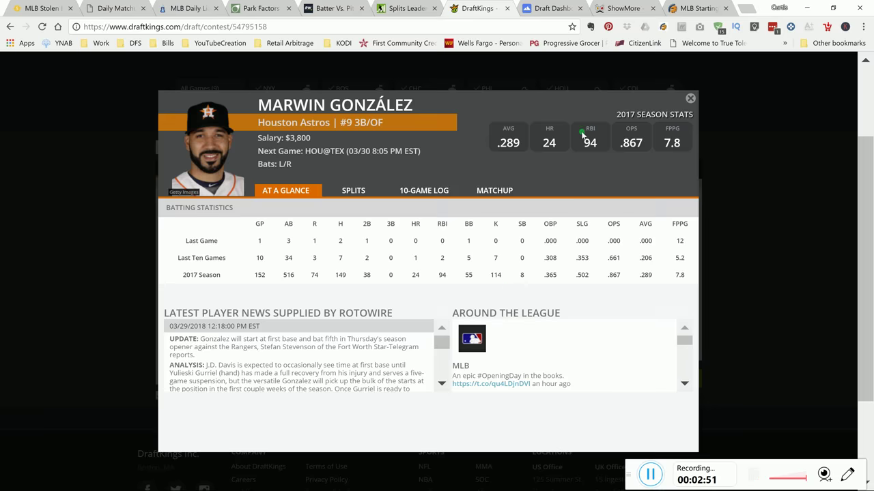
Switch DraftDashboard's Position Optimizer from pitchers to the third-base (3B) rankings.
{"action": "left_click", "coordinate": [553, 8]}
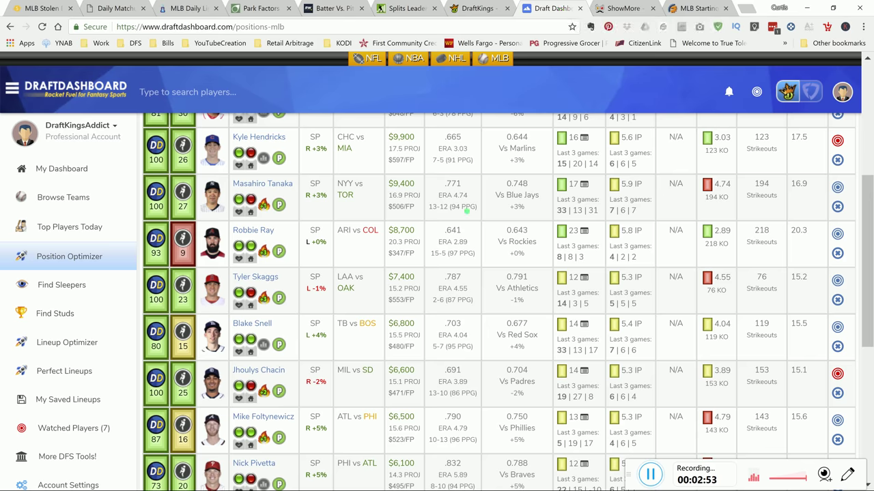
{"action": "scroll", "coordinate": [454, 264], "scroll_direction": "up", "scroll_amount": 1}
{"action": "scroll", "coordinate": [454, 264], "scroll_direction": "up", "scroll_amount": 3}
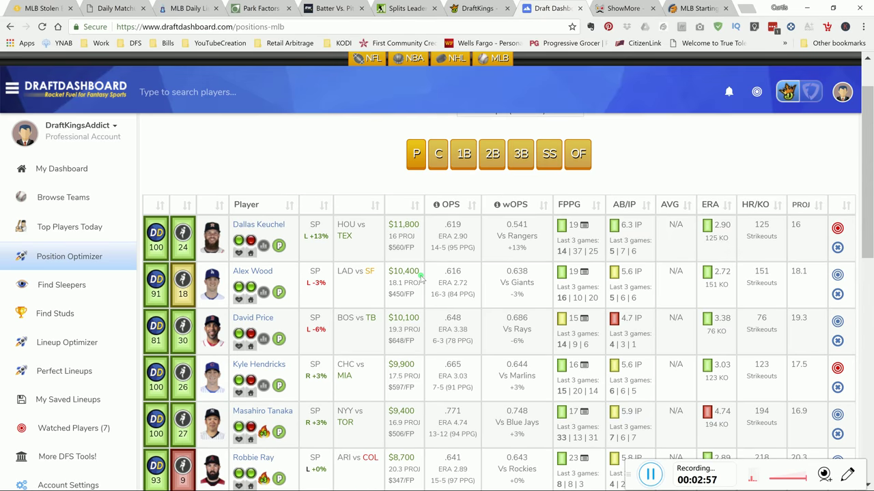
{"action": "scroll", "coordinate": [421, 276], "scroll_direction": "up", "scroll_amount": 1}
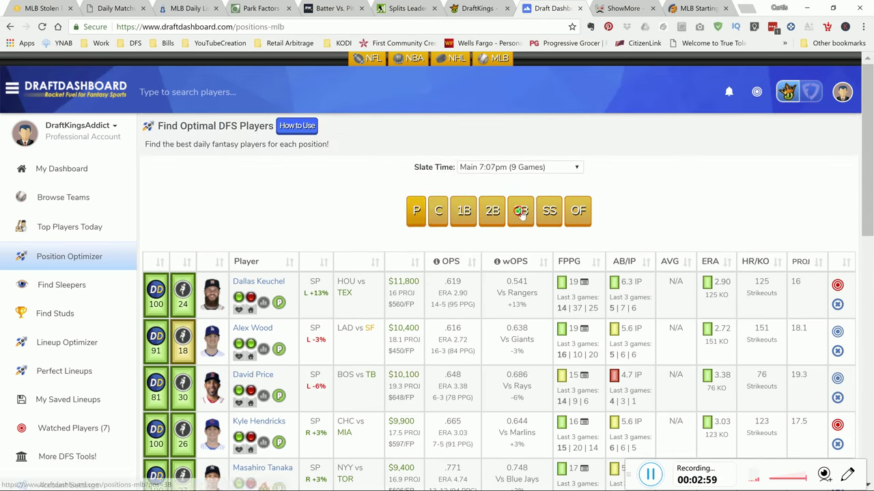
{"action": "left_click", "coordinate": [521, 211]}
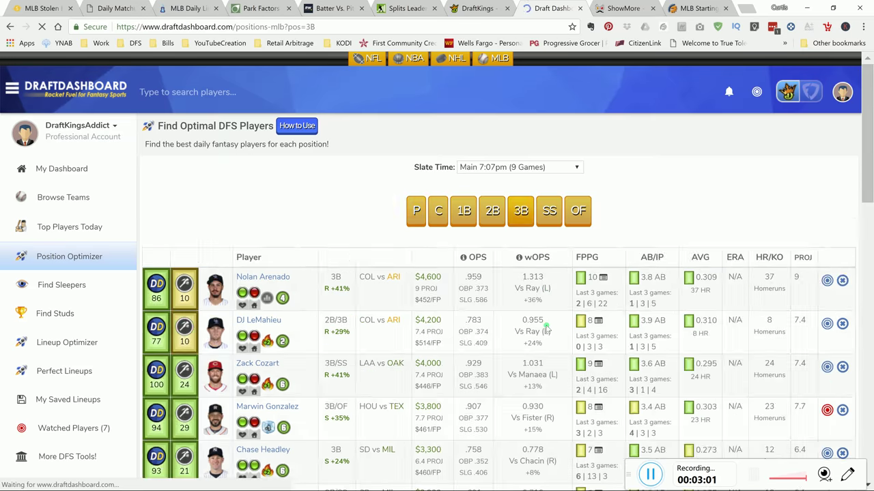
Check Marwin Gonzalez's matchup split, recent scoring log and confirmed batting order.
{"action": "scroll", "coordinate": [294, 321], "scroll_direction": "down", "scroll_amount": 2}
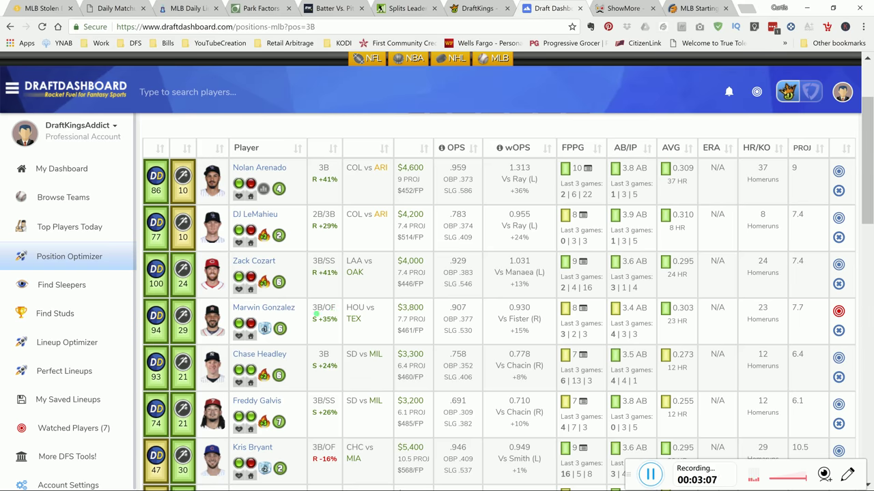
{"action": "mouse_move", "coordinate": [324, 319]}
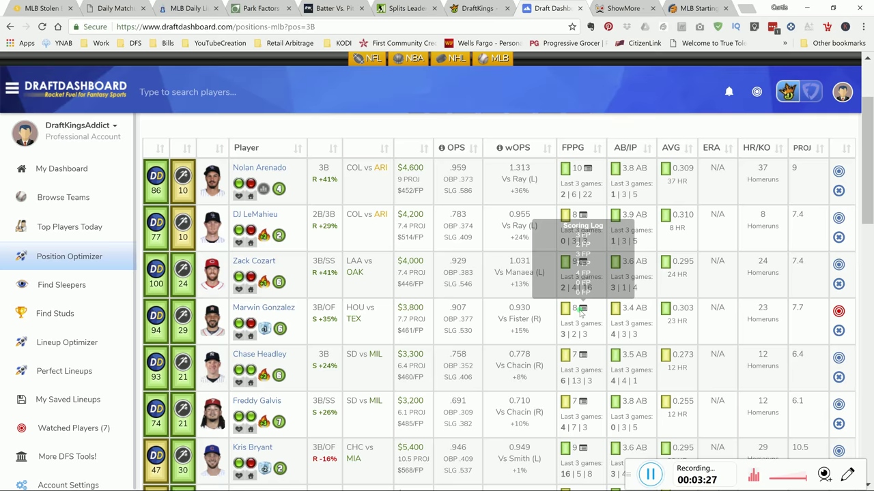
{"action": "mouse_move", "coordinate": [581, 312]}
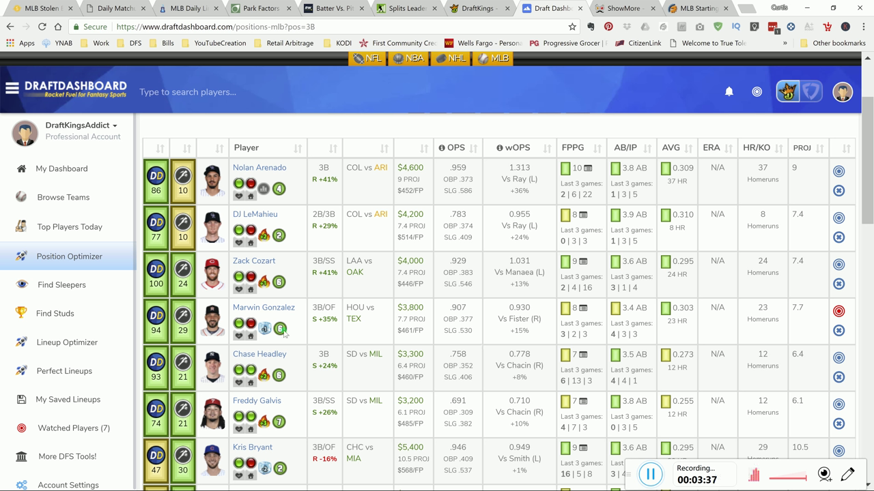
Swap González's DraftKings card for J.D. Martinez's, then return to the DraftDashboard rankings.
{"action": "mouse_move", "coordinate": [285, 333]}
{"action": "left_click", "coordinate": [470, 12]}
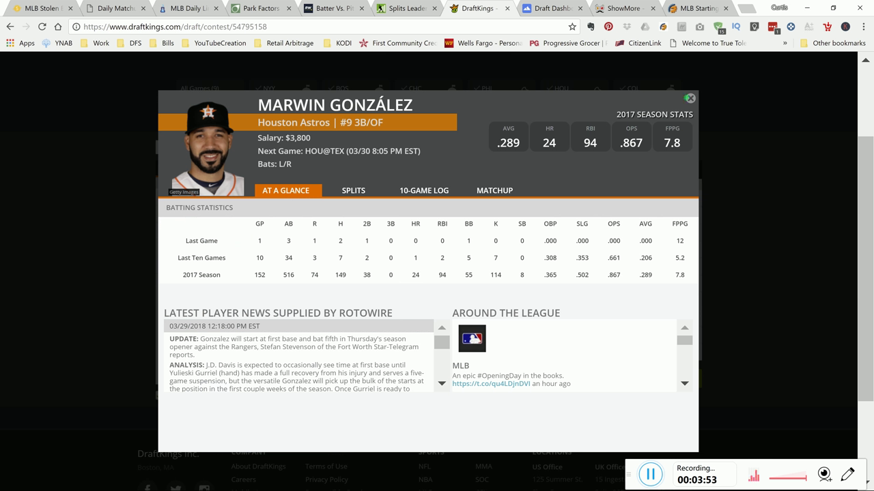
{"action": "left_click", "coordinate": [690, 97]}
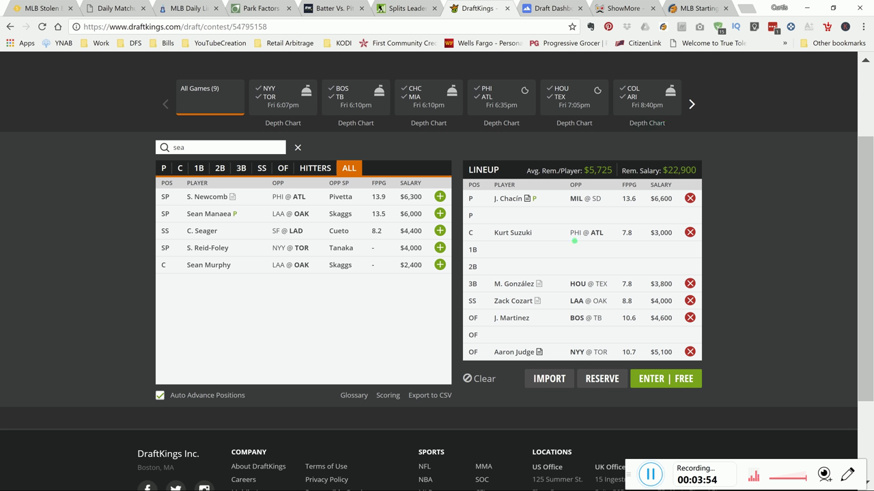
{"action": "left_click", "coordinate": [517, 318]}
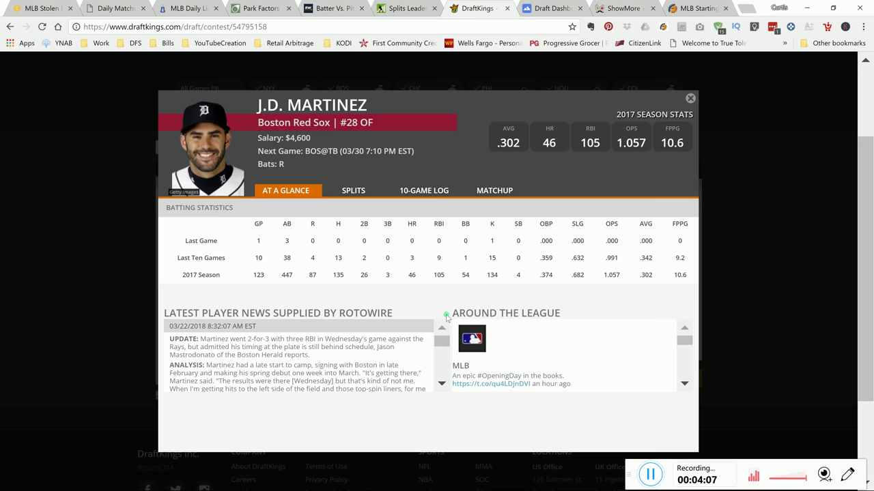
{"action": "left_click", "coordinate": [543, 11]}
{"action": "scroll", "coordinate": [513, 179], "scroll_direction": "up", "scroll_amount": 2}
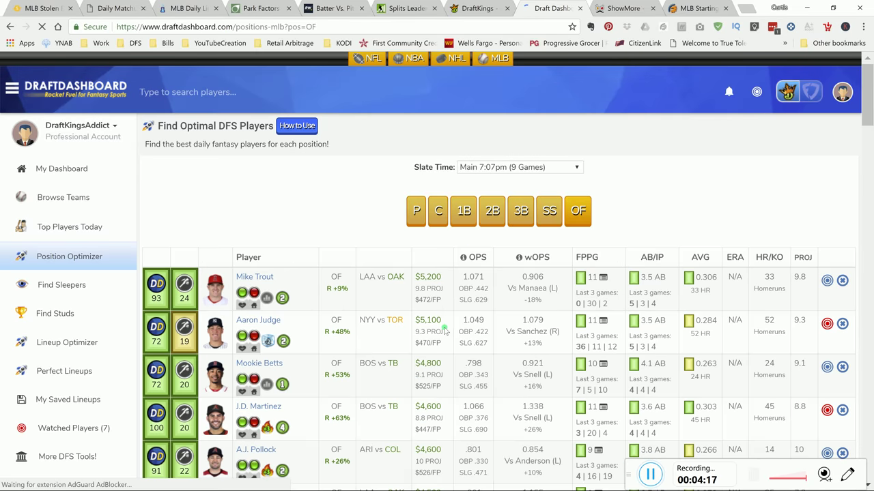
{"action": "scroll", "coordinate": [382, 369], "scroll_direction": "down", "scroll_amount": 1}
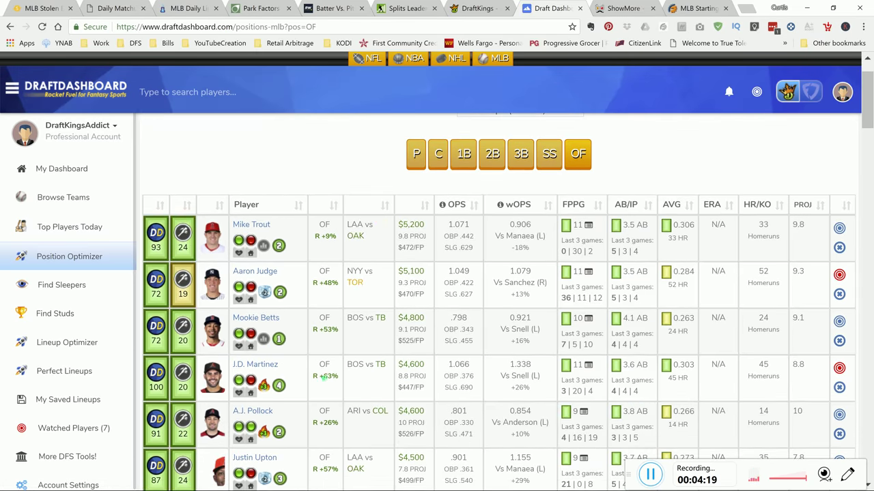
{"action": "mouse_move", "coordinate": [326, 377]}
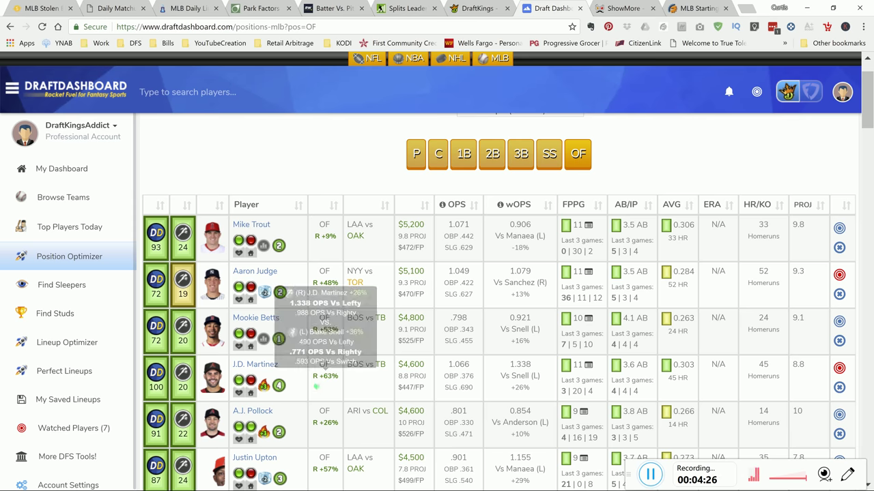
{"action": "scroll", "coordinate": [316, 413], "scroll_direction": "down", "scroll_amount": 1}
{"action": "scroll", "coordinate": [316, 413], "scroll_direction": "down", "scroll_amount": 1}
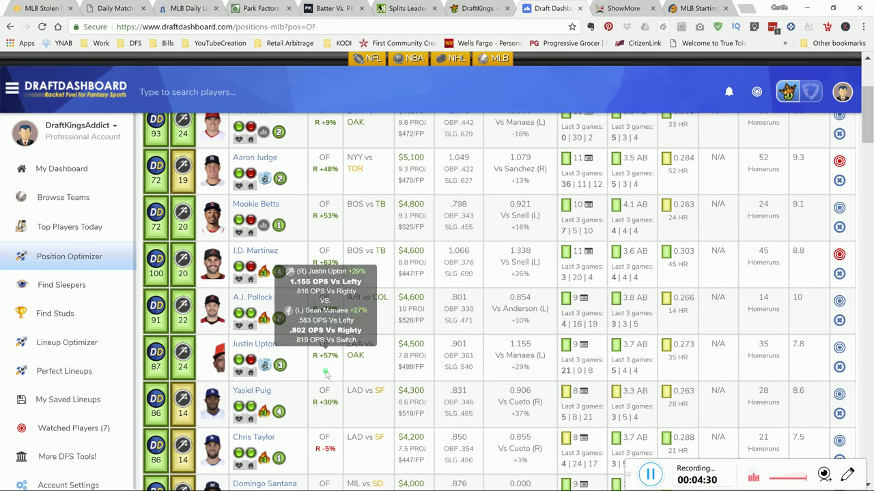
{"action": "scroll", "coordinate": [331, 379], "scroll_direction": "up", "scroll_amount": 1}
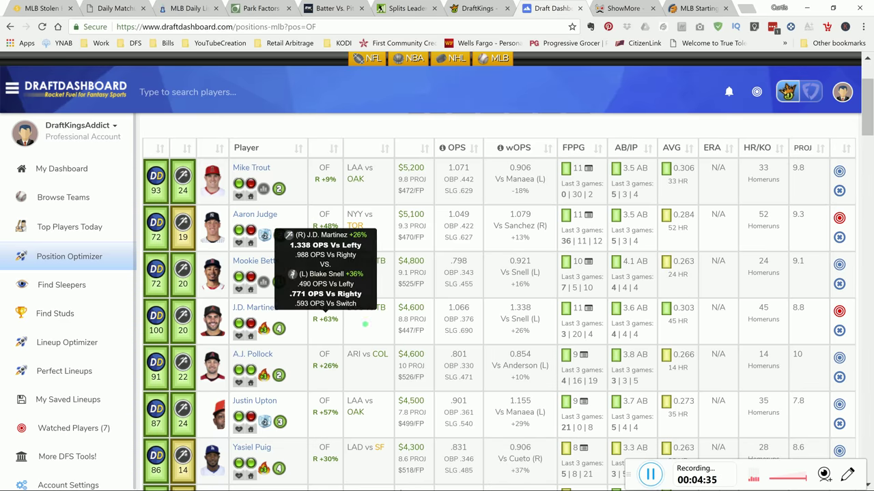
{"action": "mouse_move", "coordinate": [587, 310]}
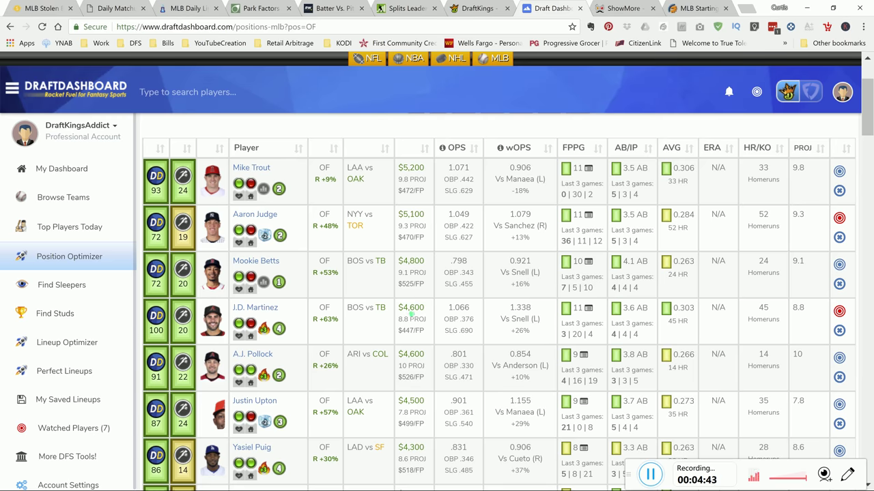
{"action": "mouse_move", "coordinate": [279, 330]}
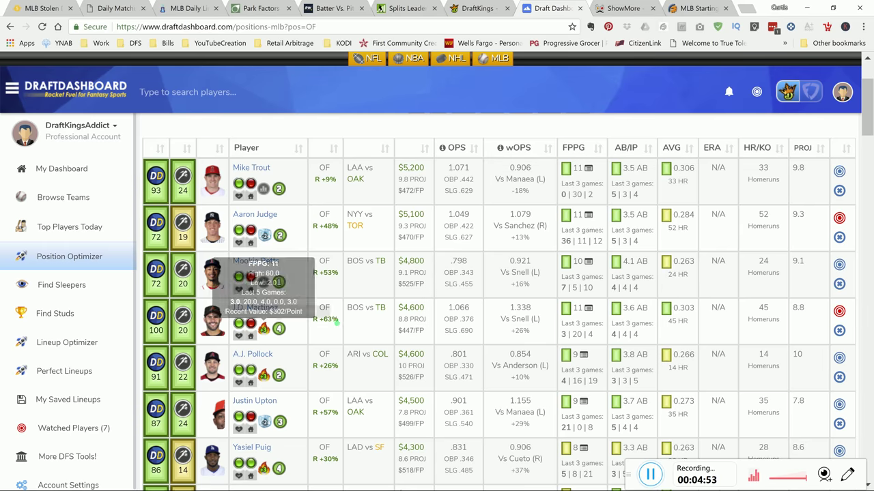
{"action": "mouse_move", "coordinate": [339, 327]}
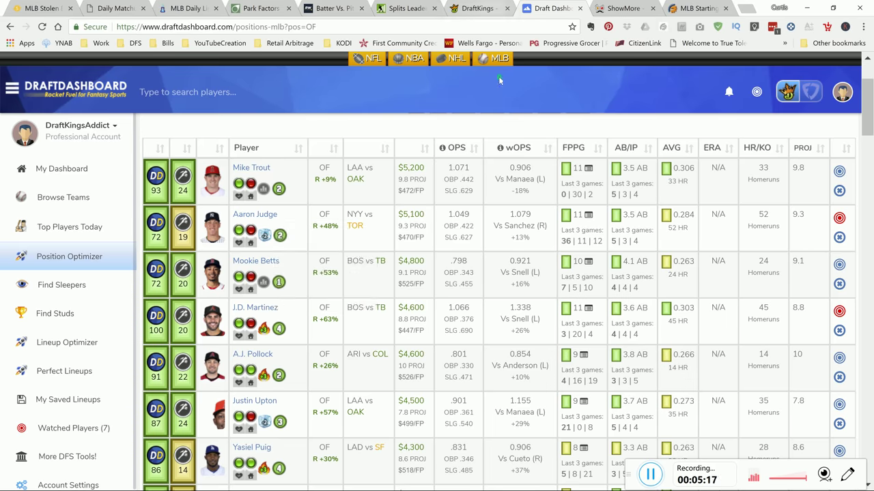
Close J.D. Martinez's DraftKings card and bring up DraftDashboard's shortstop rankings.
{"action": "left_click", "coordinate": [486, 9]}
{"action": "left_click", "coordinate": [690, 98]}
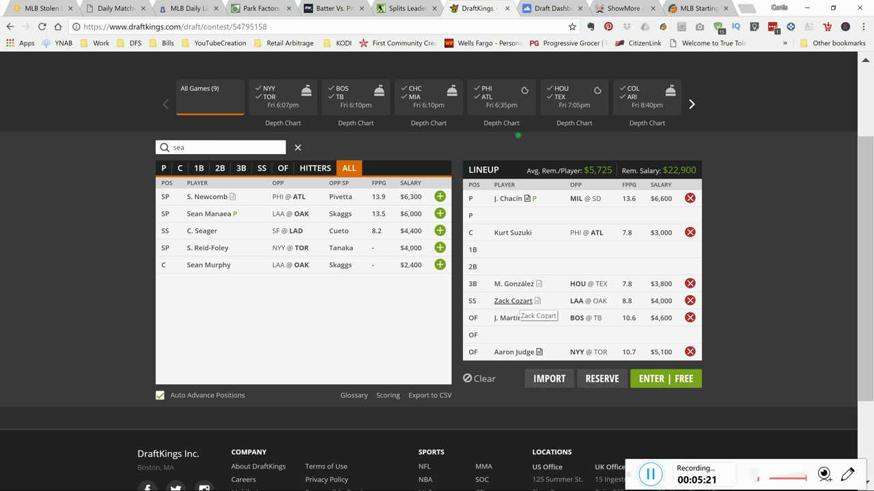
{"action": "left_click", "coordinate": [552, 9]}
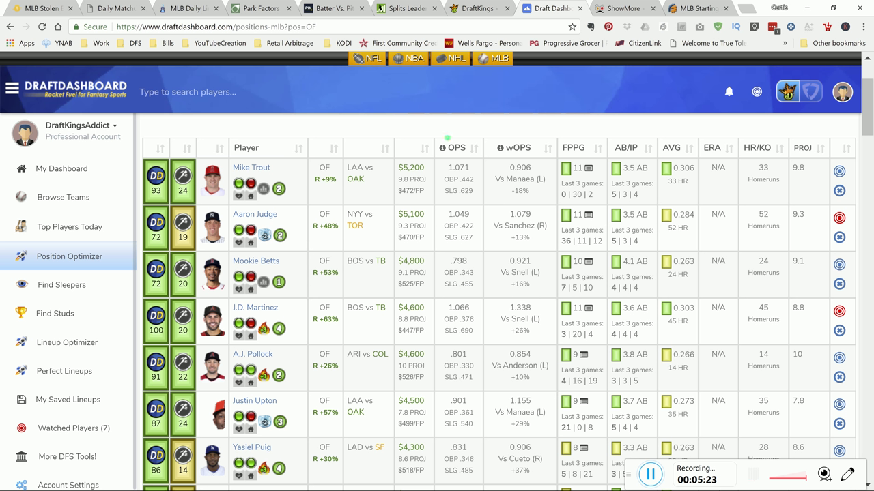
{"action": "scroll", "coordinate": [467, 172], "scroll_direction": "up", "scroll_amount": 1}
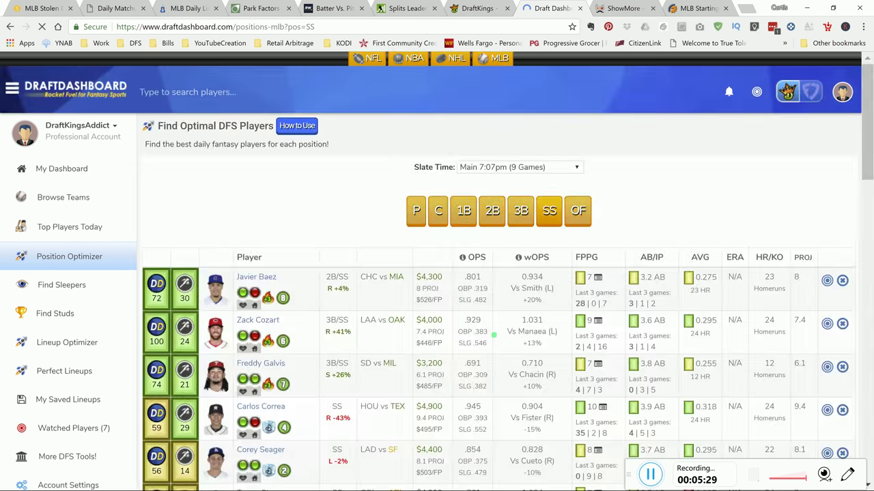
{"action": "scroll", "coordinate": [493, 334], "scroll_direction": "down", "scroll_amount": 1}
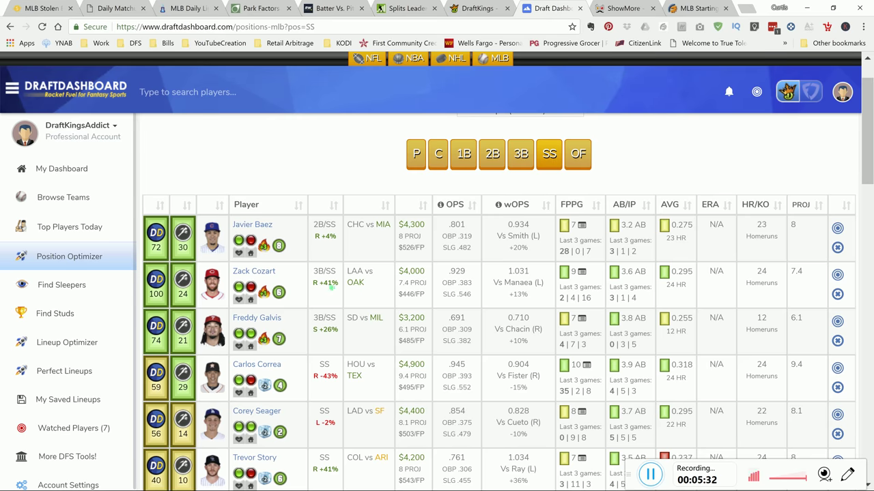
Check Zack Cozart's matchup split, FPPG scoring log and batting order.
{"action": "mouse_move", "coordinate": [327, 286]}
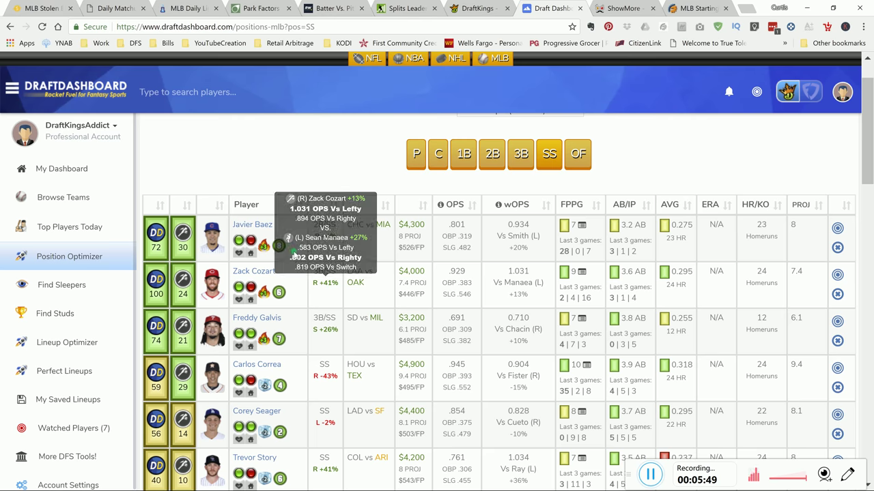
{"action": "mouse_move", "coordinate": [581, 272]}
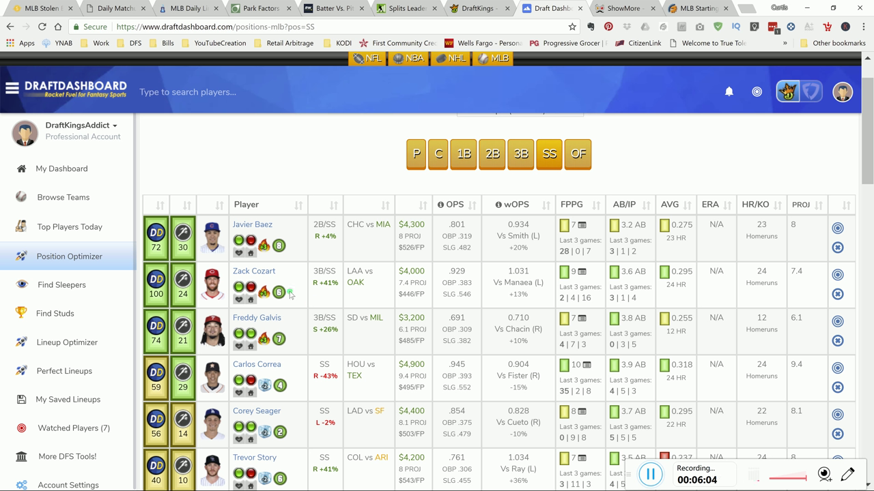
{"action": "mouse_move", "coordinate": [279, 292]}
Check Zack Cozart's splits, then open Aaron Judge's card to his home, away and vs TOR splits.
{"action": "left_click", "coordinate": [478, 8]}
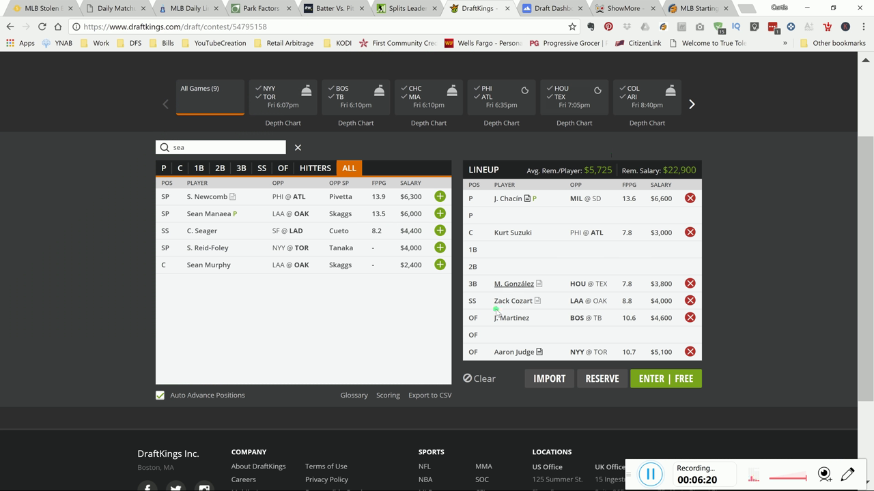
{"action": "left_click", "coordinate": [522, 301]}
{"action": "left_click", "coordinate": [357, 191]}
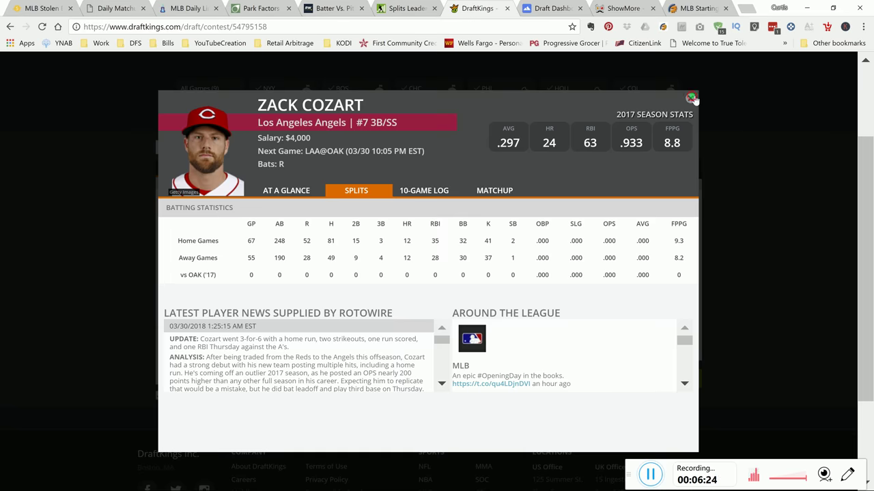
{"action": "left_click", "coordinate": [692, 99]}
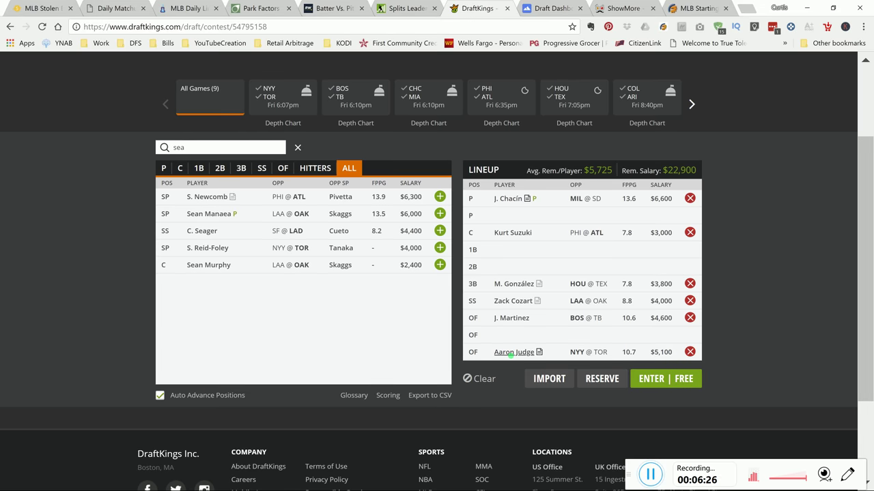
{"action": "left_click", "coordinate": [510, 352]}
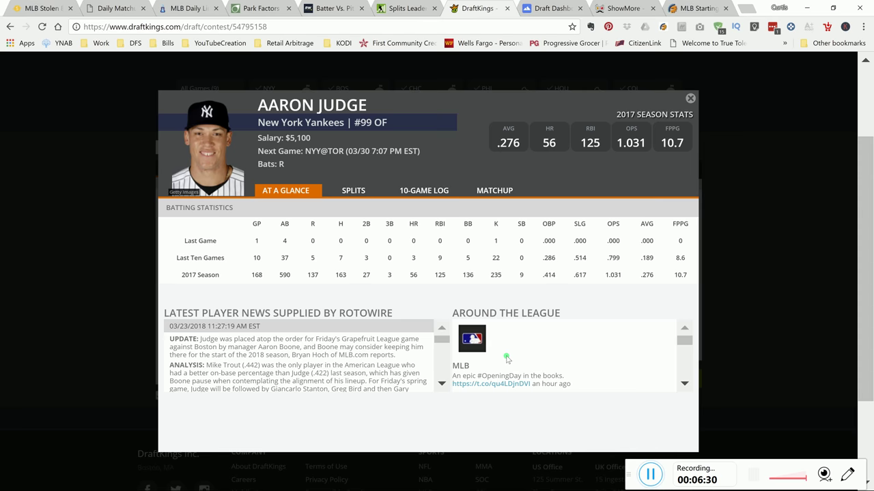
{"action": "left_click", "coordinate": [357, 192]}
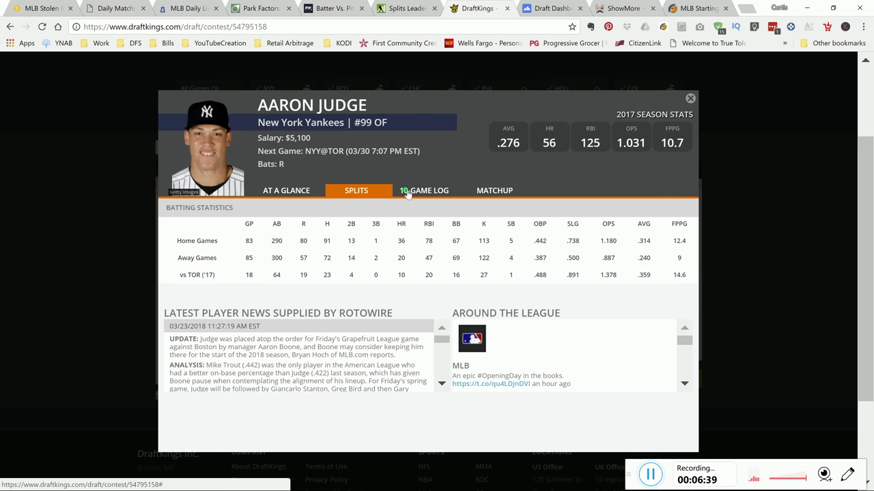
Show DraftDashboard's outfield rankings and check Aaron Judge's matchup and FPPG scoring log.
{"action": "left_click", "coordinate": [560, 10]}
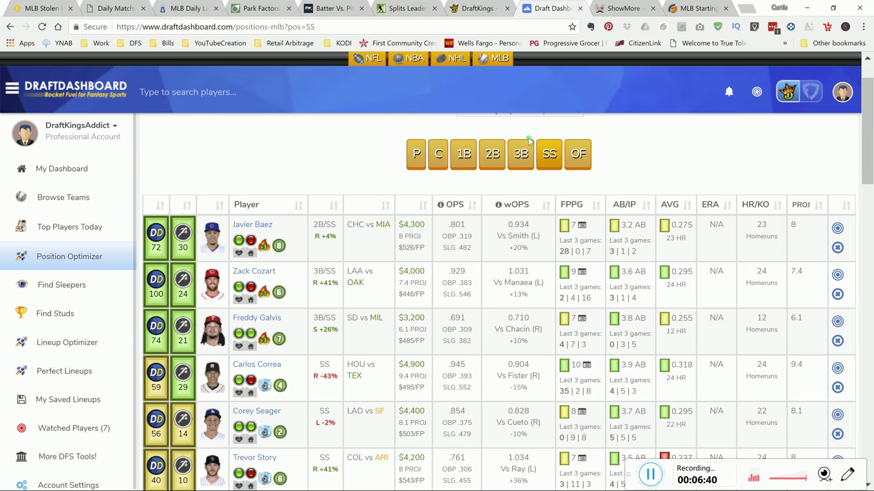
{"action": "left_click", "coordinate": [585, 151]}
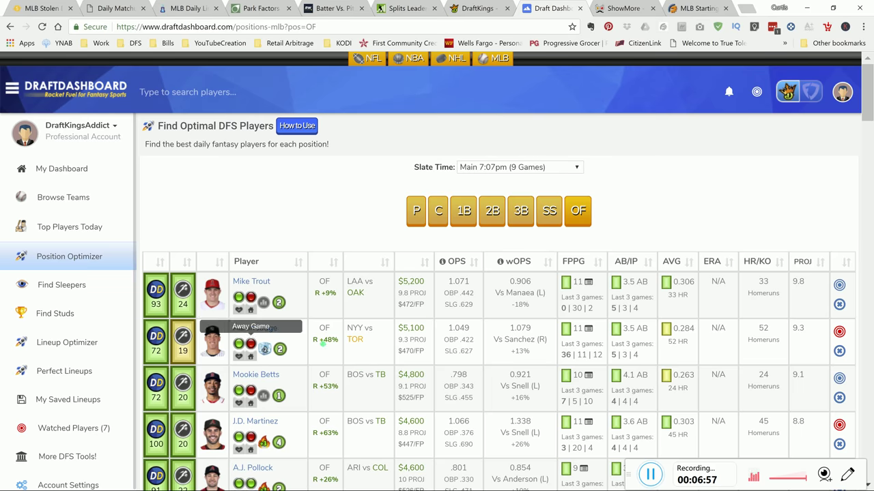
{"action": "mouse_move", "coordinate": [330, 339]}
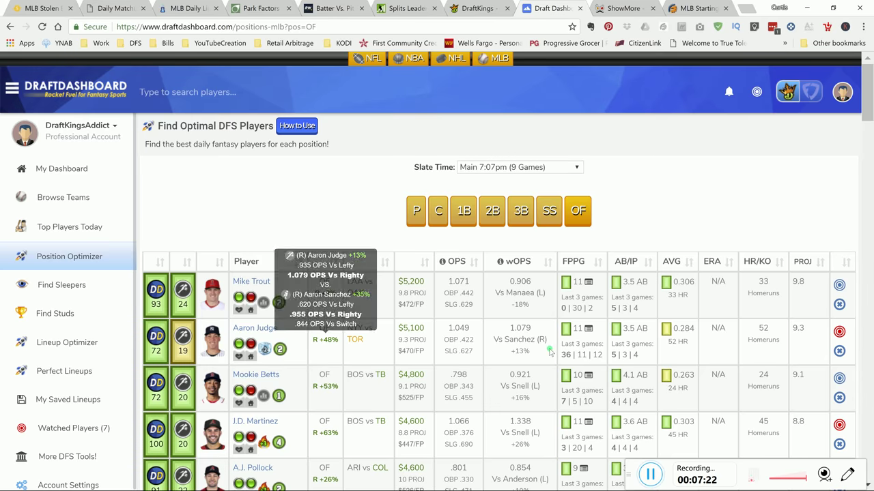
{"action": "mouse_move", "coordinate": [591, 329]}
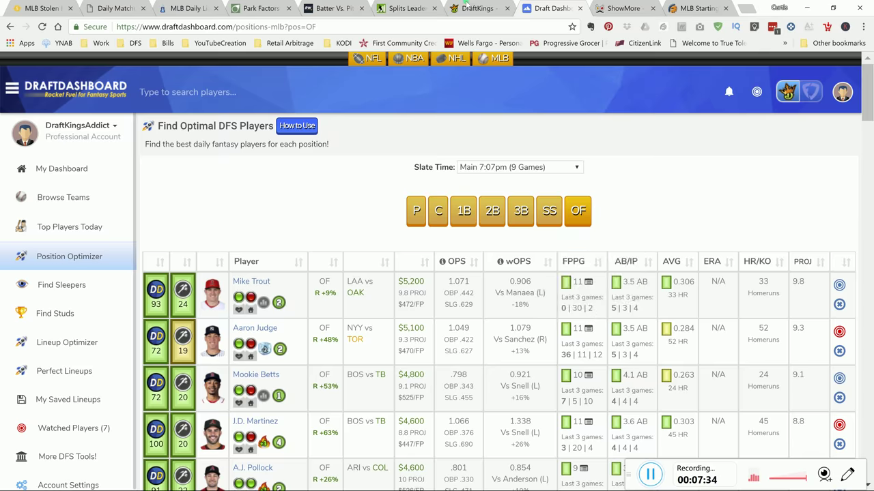
Close Aaron Judge's card and list all pitchers in the DraftKings player pool.
{"action": "left_click", "coordinate": [468, 8]}
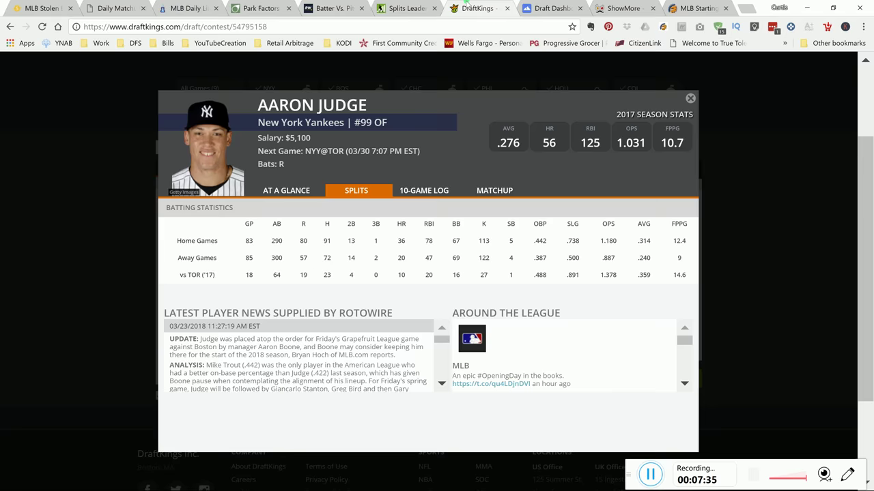
{"action": "left_click", "coordinate": [690, 98]}
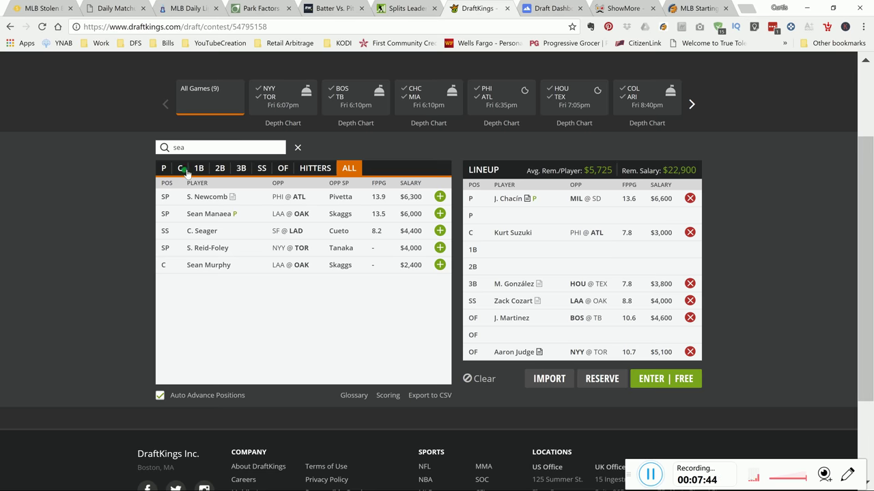
{"action": "left_click", "coordinate": [163, 171]}
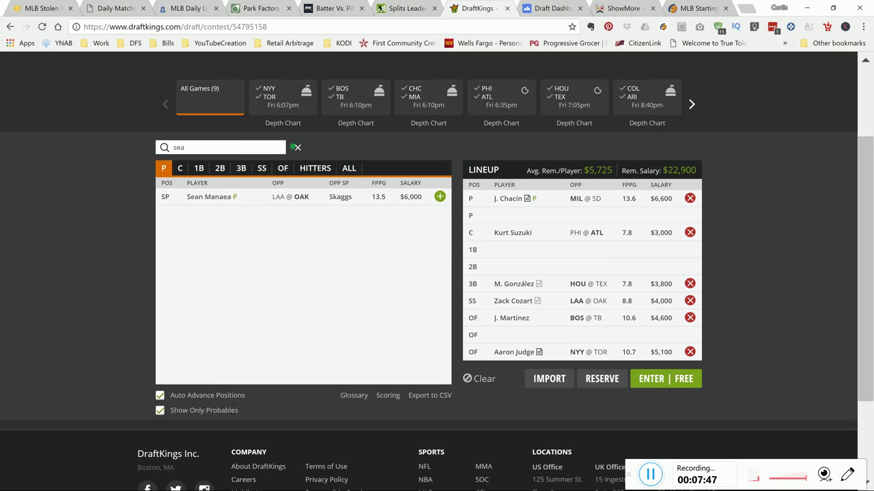
{"action": "left_click", "coordinate": [297, 149]}
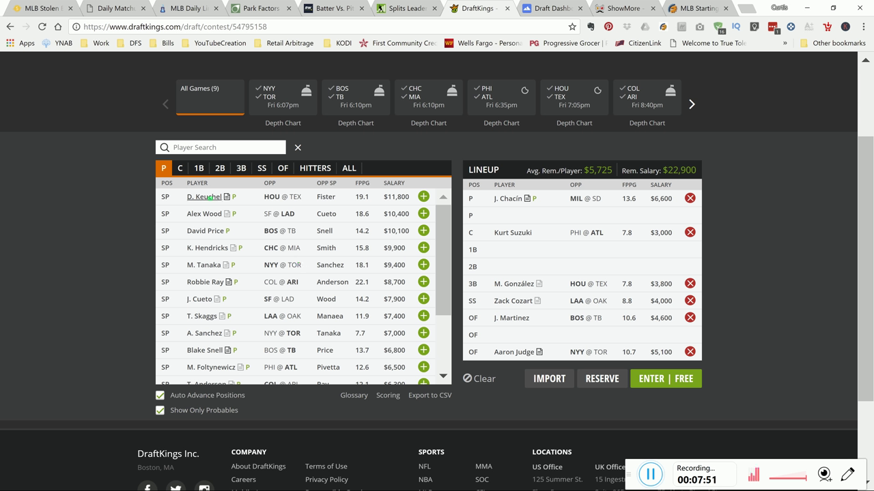
Open Kyle Hendricks's card and view his splits and 10-game log.
{"action": "left_click", "coordinate": [207, 248]}
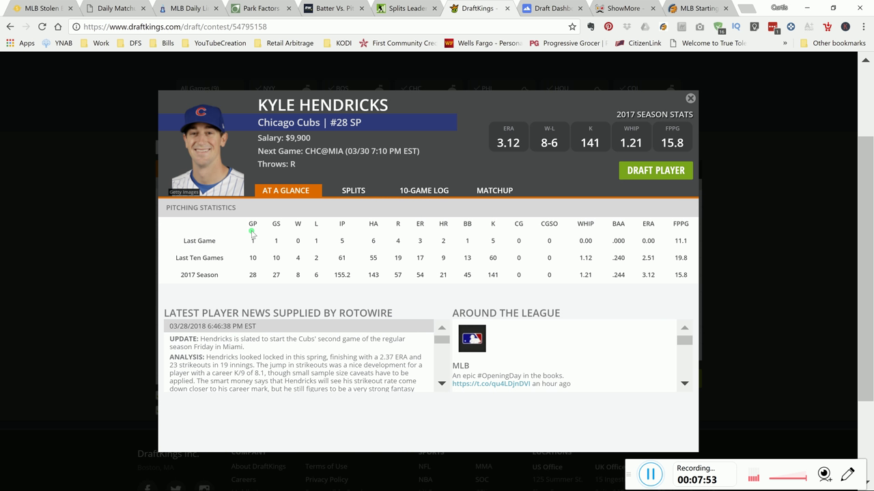
{"action": "left_click", "coordinate": [359, 191]}
{"action": "left_click", "coordinate": [415, 193]}
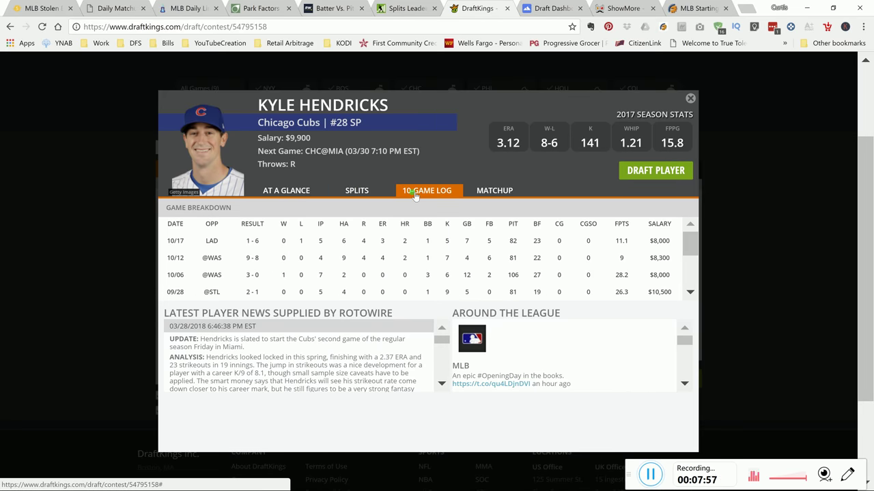
{"action": "scroll", "coordinate": [507, 263], "scroll_direction": "down", "scroll_amount": 2}
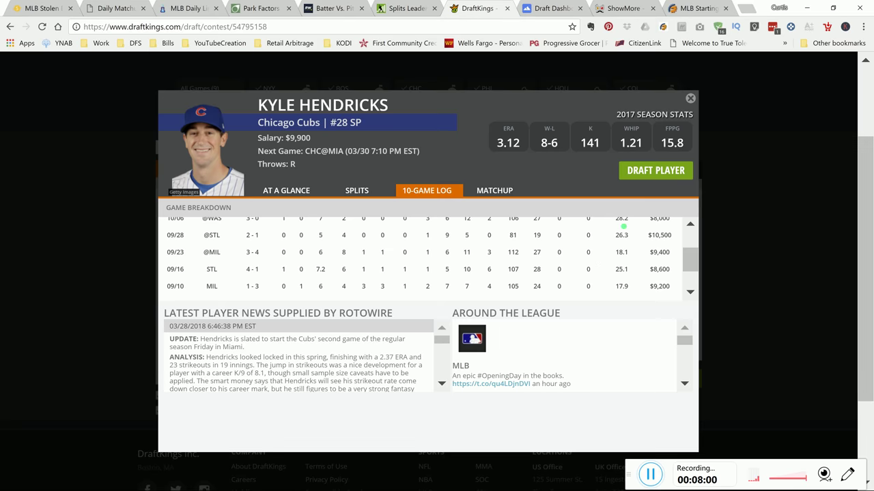
{"action": "scroll", "coordinate": [622, 275], "scroll_direction": "up", "scroll_amount": 3}
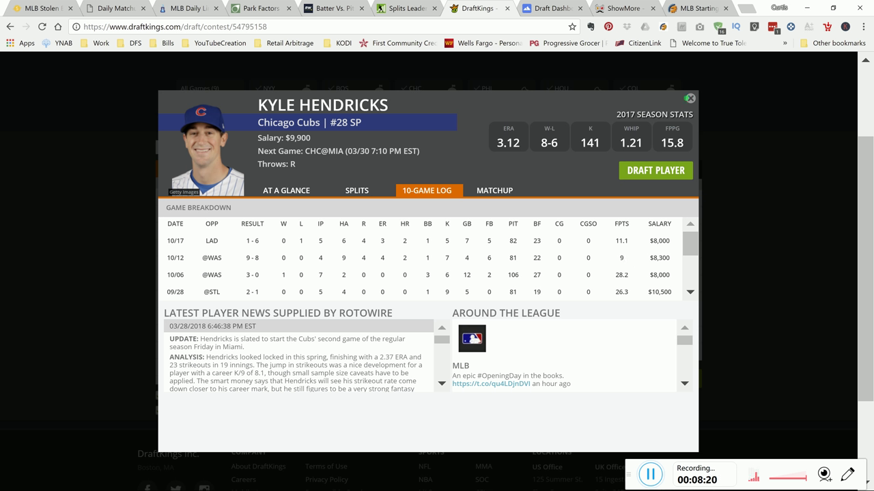
Close Hendricks's card and view Dallas Keuchel's splits and 10-game log.
{"action": "left_click", "coordinate": [690, 98]}
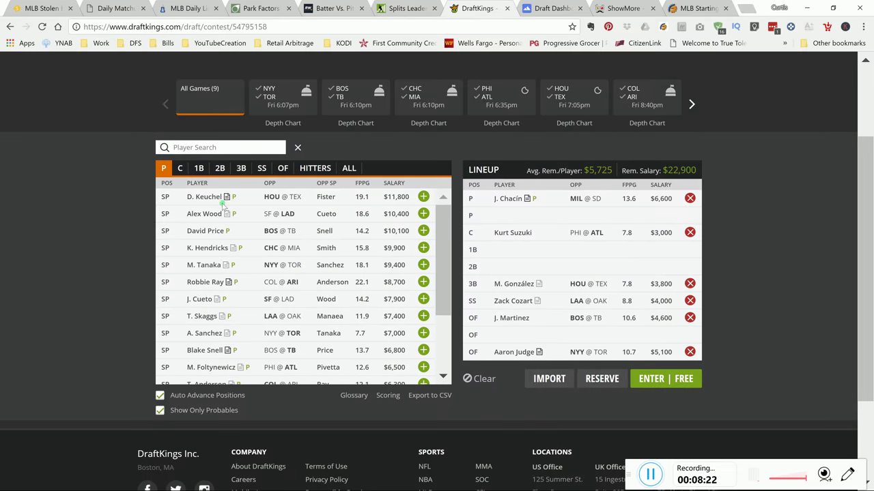
{"action": "left_click", "coordinate": [205, 197]}
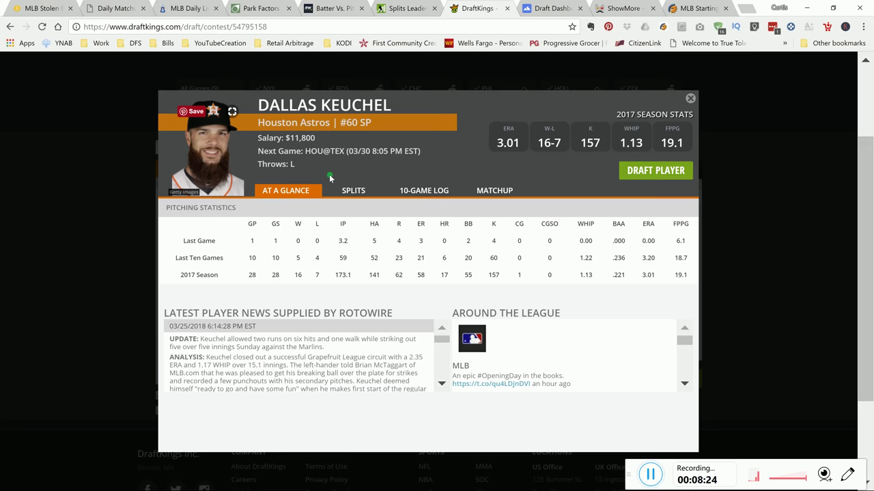
{"action": "left_click", "coordinate": [361, 191]}
{"action": "left_click", "coordinate": [425, 191]}
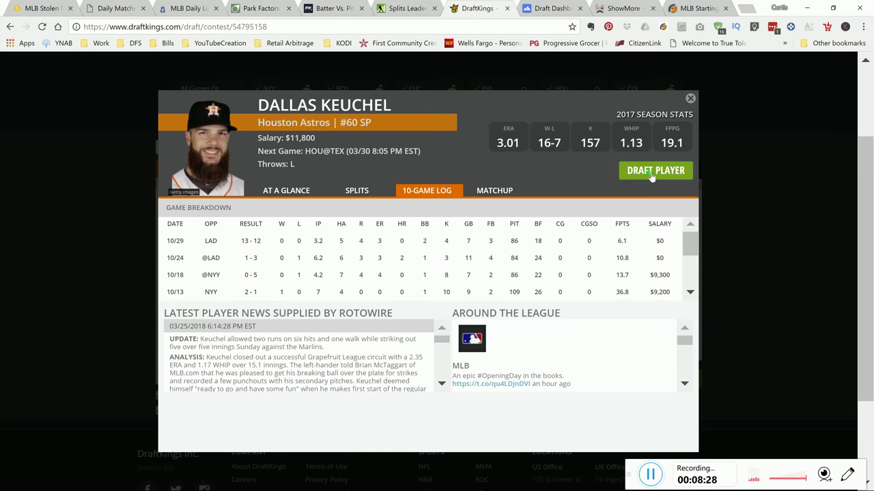
Add Keuchel ($11,800) to the second pitcher slot, then remove him again.
{"action": "left_click", "coordinate": [691, 99]}
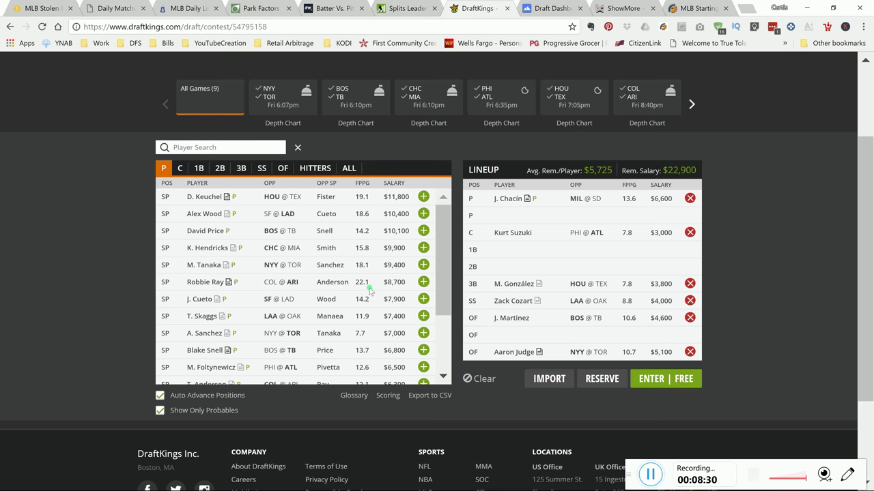
{"action": "left_click", "coordinate": [424, 197]}
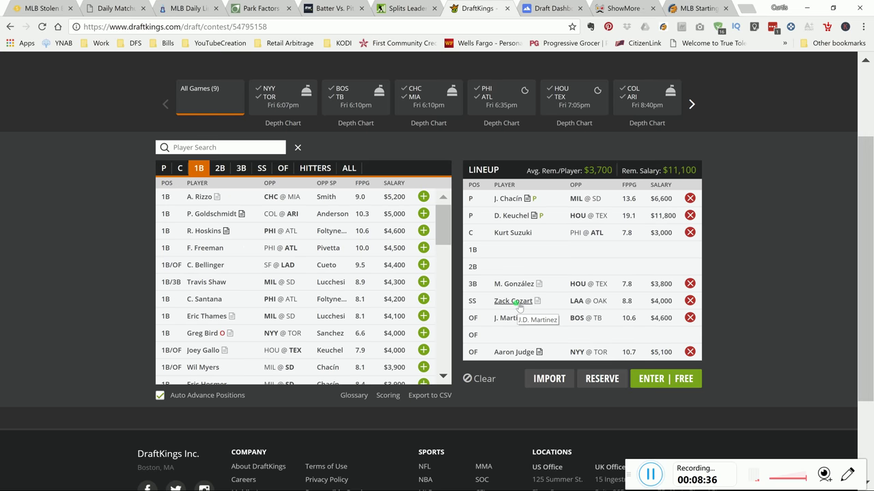
{"action": "left_click", "coordinate": [689, 215]}
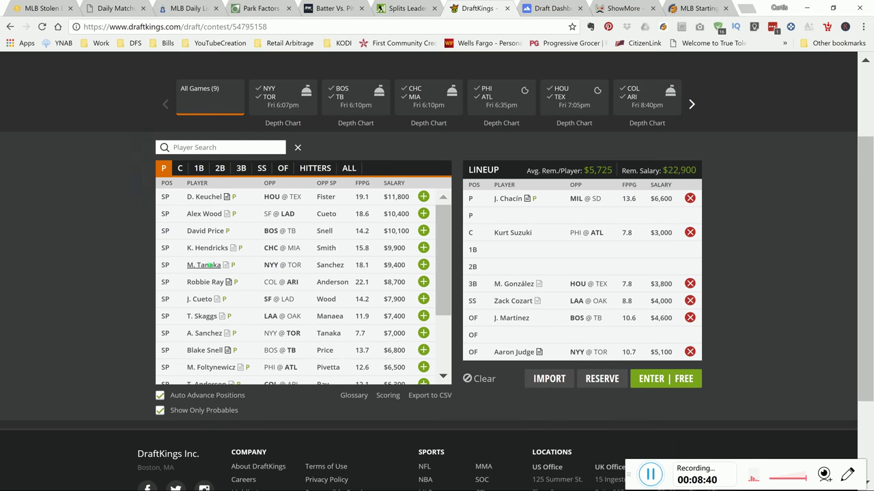
{"action": "left_click", "coordinate": [205, 265]}
{"action": "left_click", "coordinate": [349, 190]}
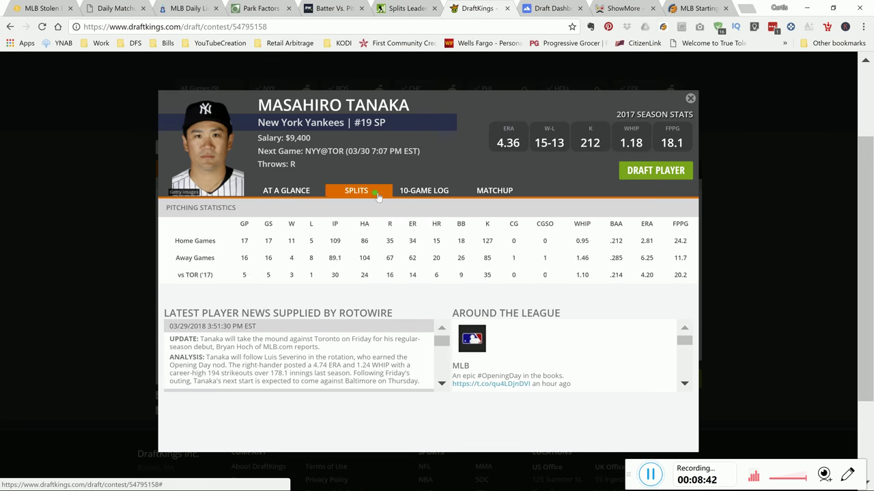
{"action": "left_click", "coordinate": [417, 193]}
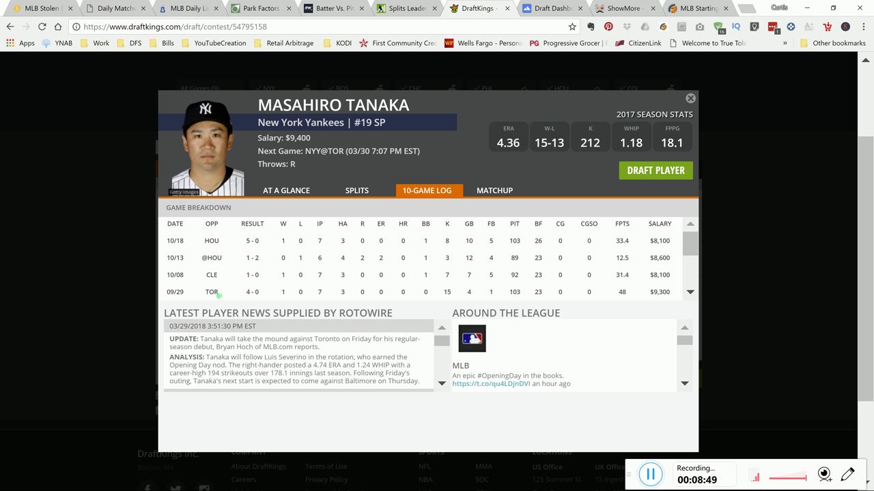
{"action": "left_click_drag", "start_coordinate": [607, 294], "coordinate": [629, 292]}
{"action": "left_click", "coordinate": [366, 193]}
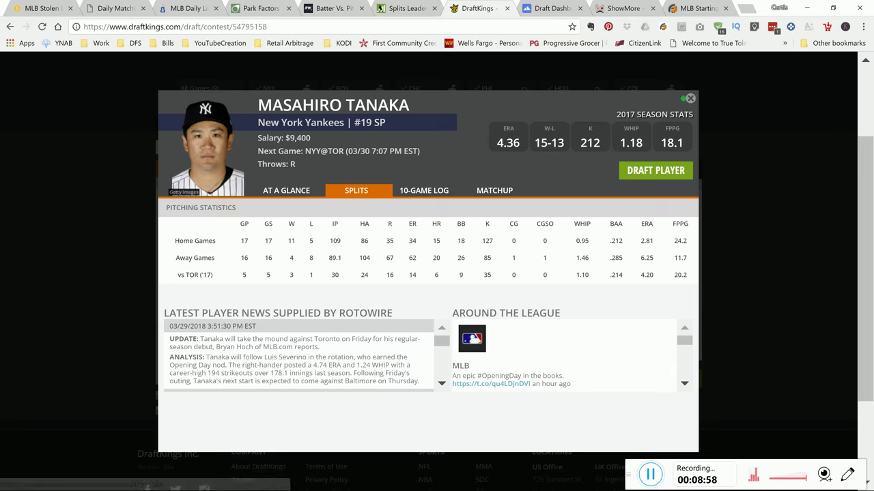
{"action": "left_click", "coordinate": [690, 98]}
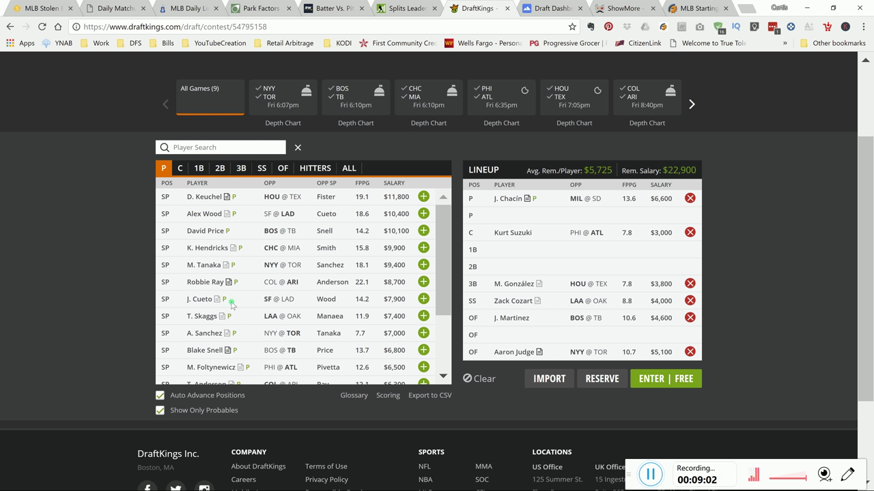
{"action": "left_click", "coordinate": [209, 231]}
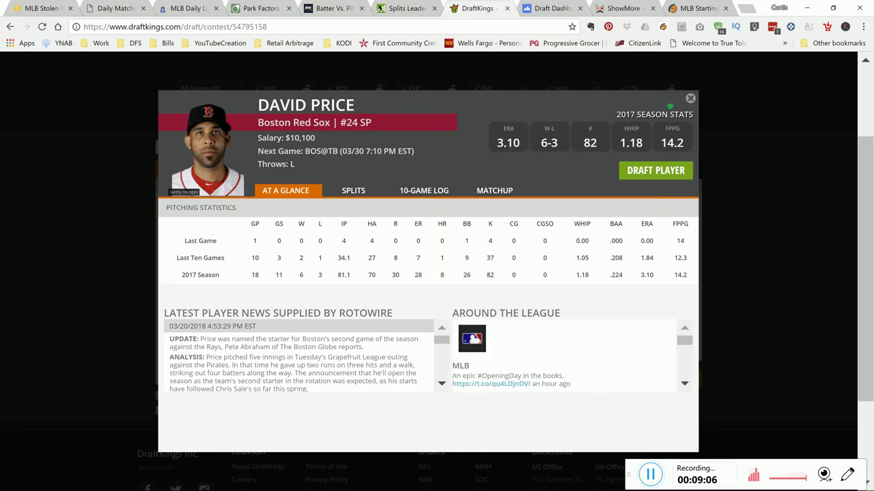
{"action": "left_click", "coordinate": [437, 191]}
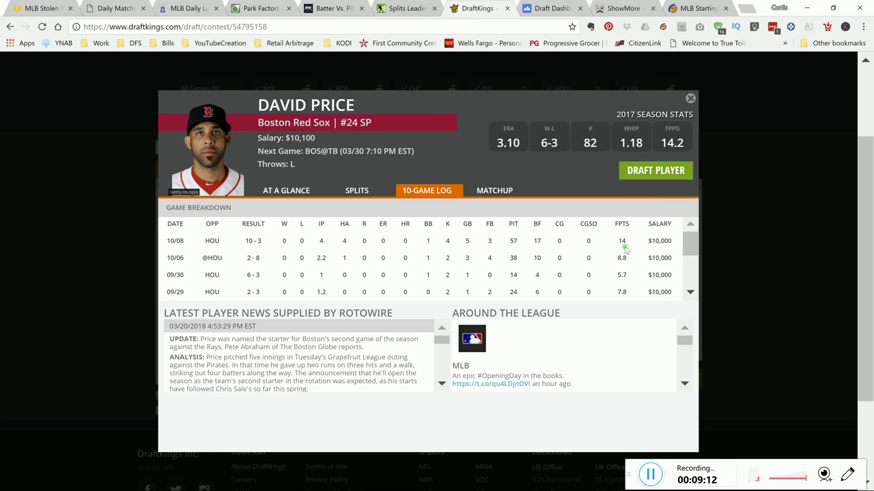
{"action": "scroll", "coordinate": [625, 252], "scroll_direction": "down", "scroll_amount": 2}
{"action": "scroll", "coordinate": [625, 253], "scroll_direction": "down", "scroll_amount": 2}
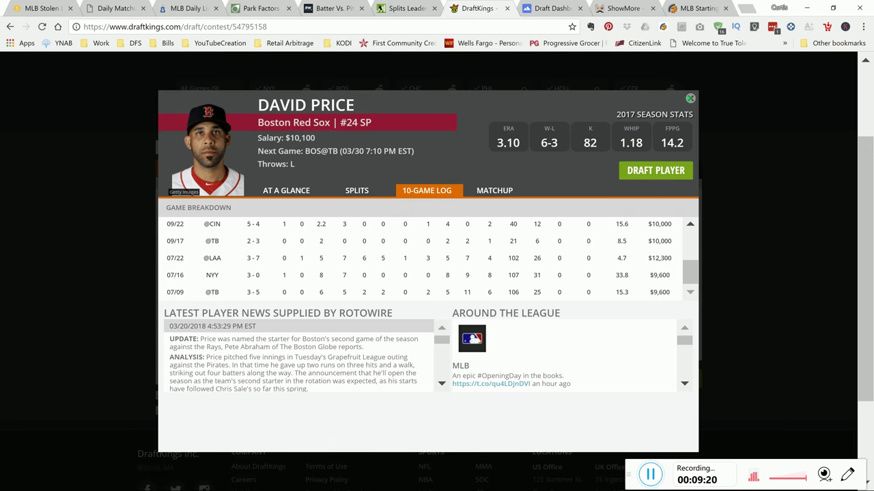
{"action": "left_click", "coordinate": [690, 99]}
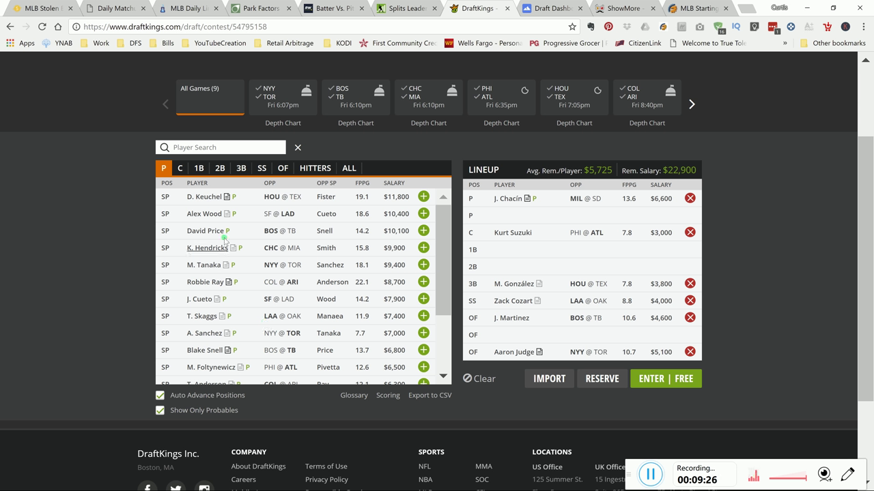
{"action": "left_click", "coordinate": [214, 214]}
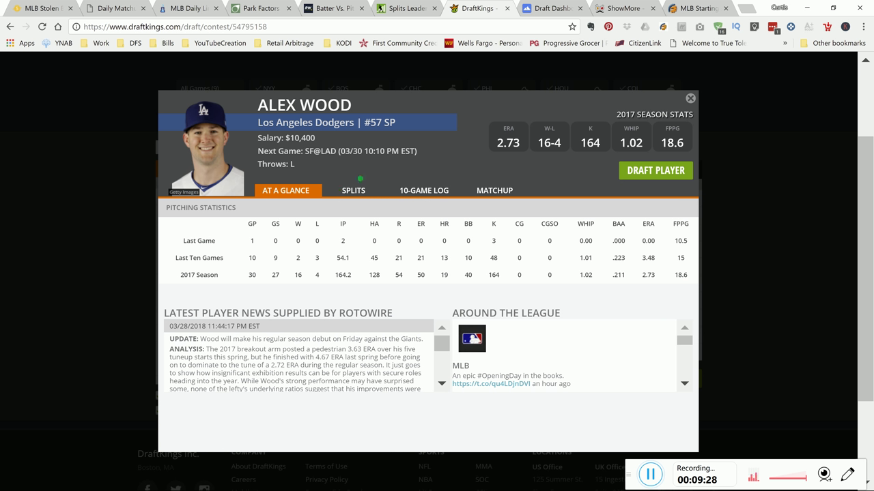
{"action": "left_click", "coordinate": [411, 196]}
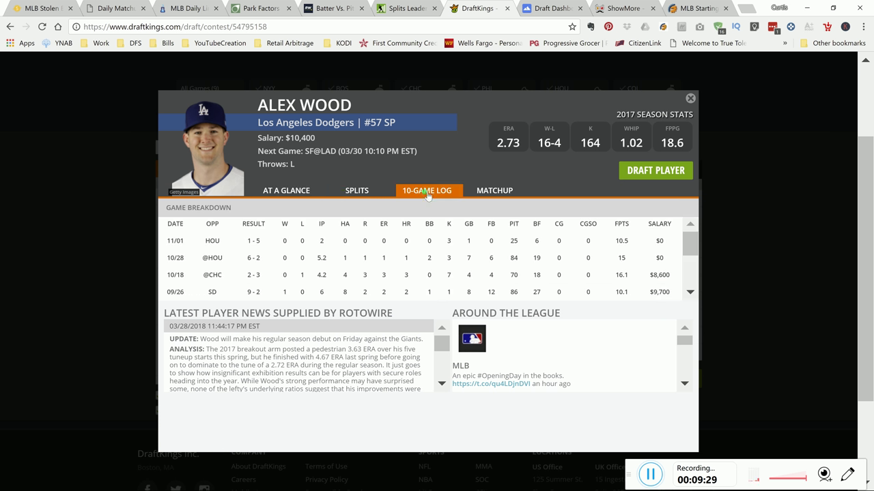
{"action": "left_click", "coordinate": [368, 194]}
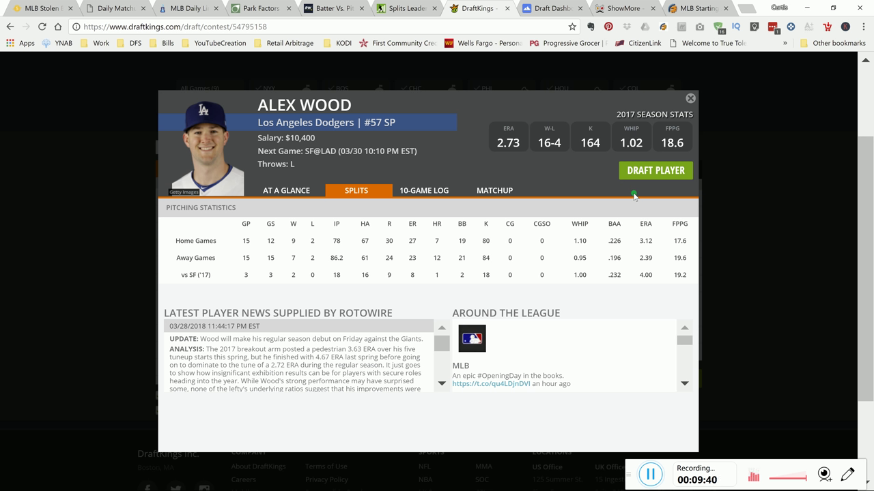
{"action": "left_click", "coordinate": [445, 194]}
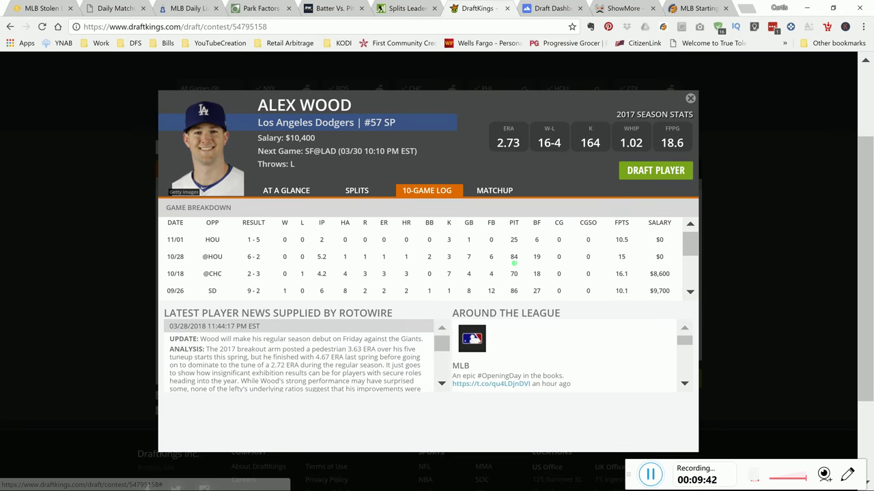
{"action": "scroll", "coordinate": [514, 263], "scroll_direction": "down", "scroll_amount": 3}
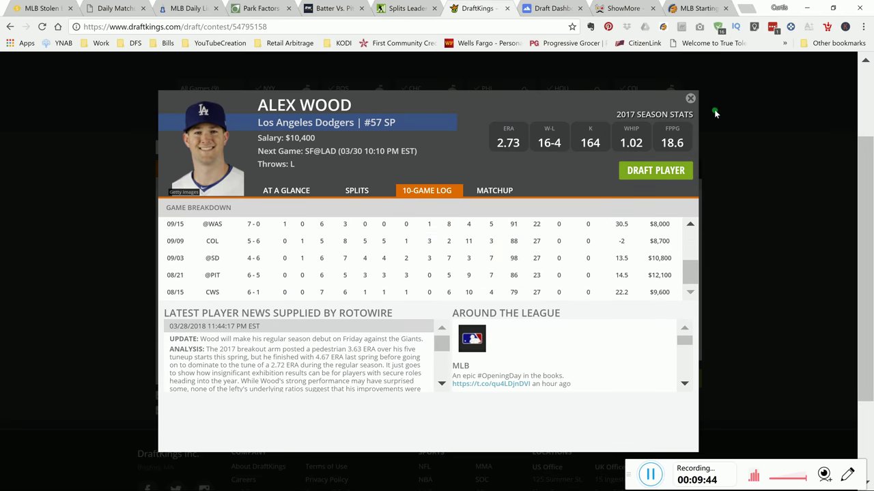
{"action": "left_click", "coordinate": [690, 98]}
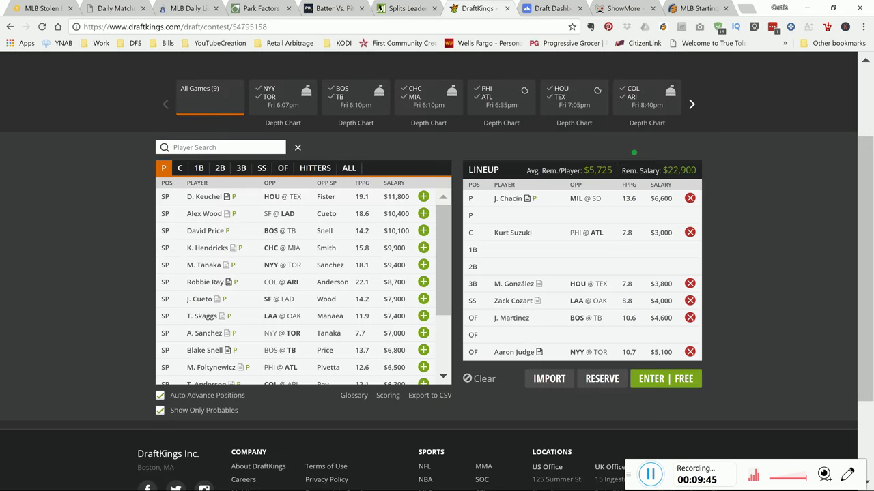
Draft Dallas Keuchel ($11,800) into the second pitcher slot, leaving $11,100 salary.
{"action": "left_click", "coordinate": [424, 197]}
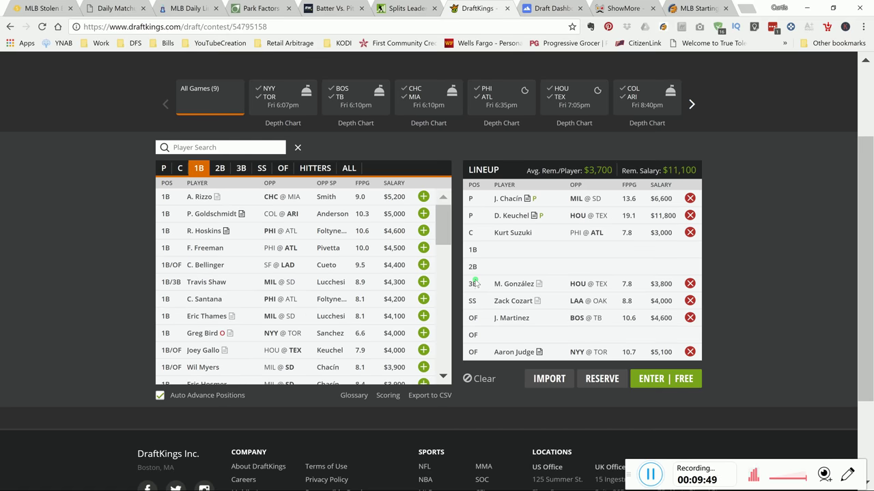